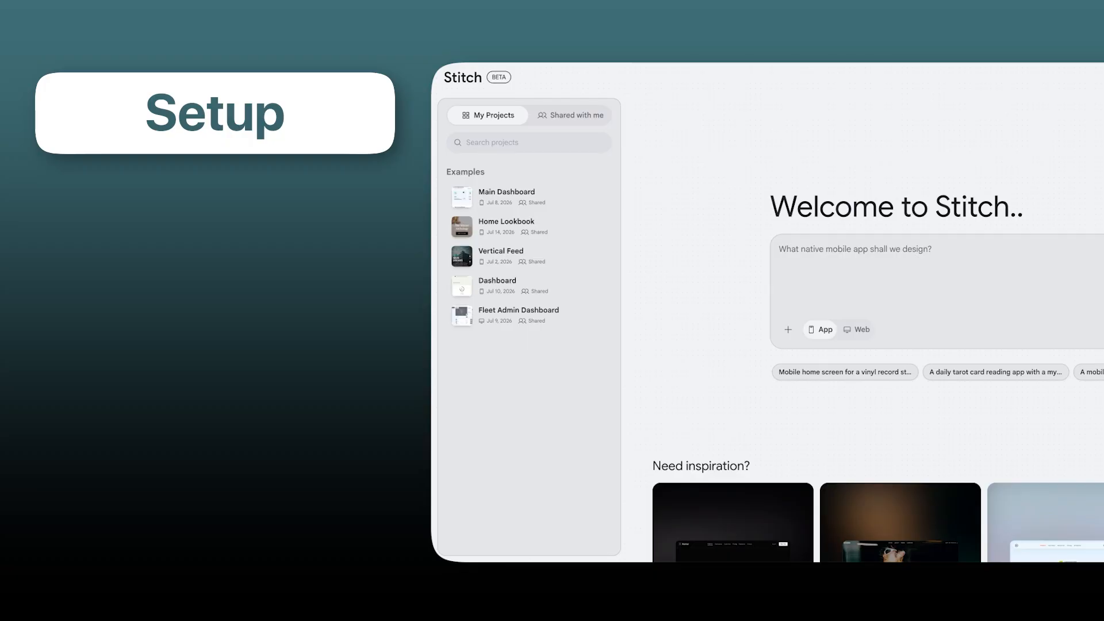
pyautogui.hotkey('ctrl', 'v')
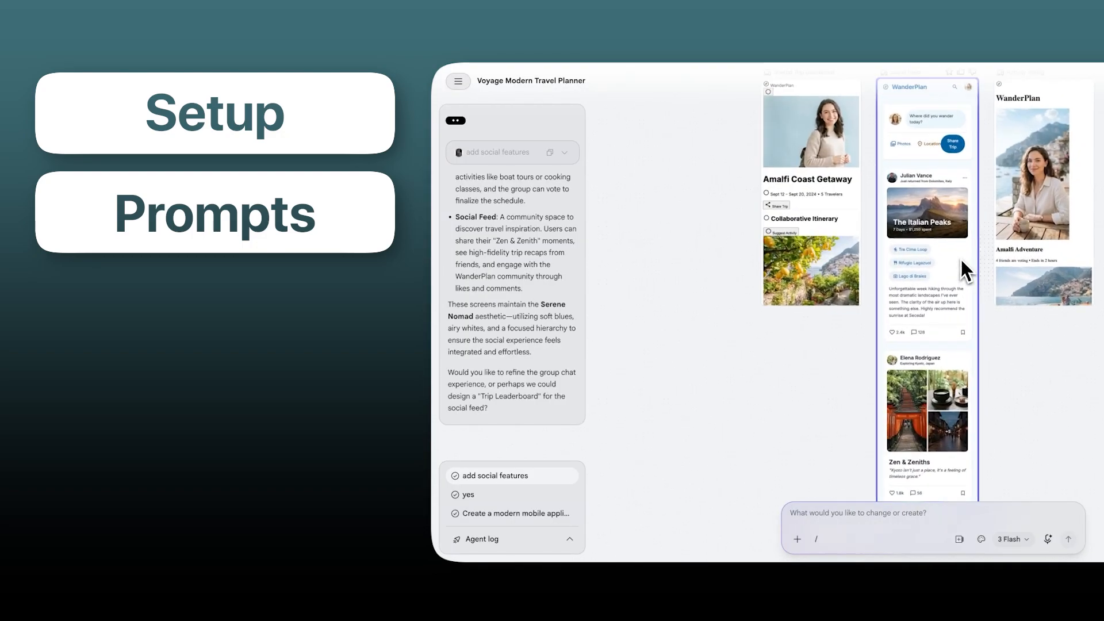
pyautogui.scroll(5, 960, 257)
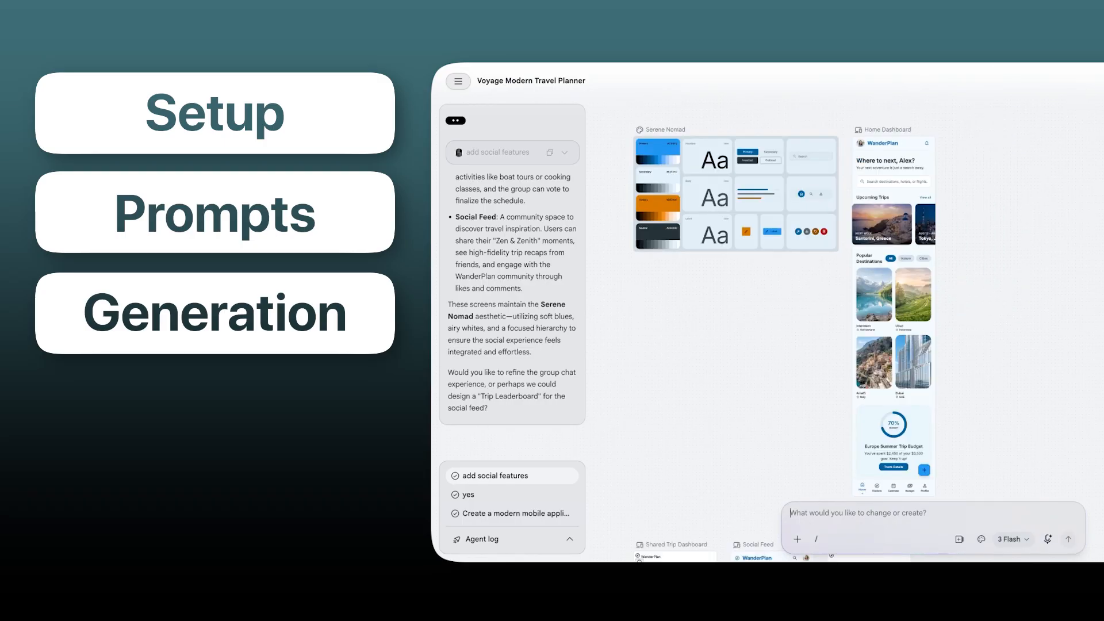
pyautogui.scroll(-2, 805, 310)
pyautogui.scroll(1, 804, 310)
pyautogui.scroll(-5, 805, 310)
pyautogui.scroll(-1, 981, 387)
pyautogui.click(781, 322)
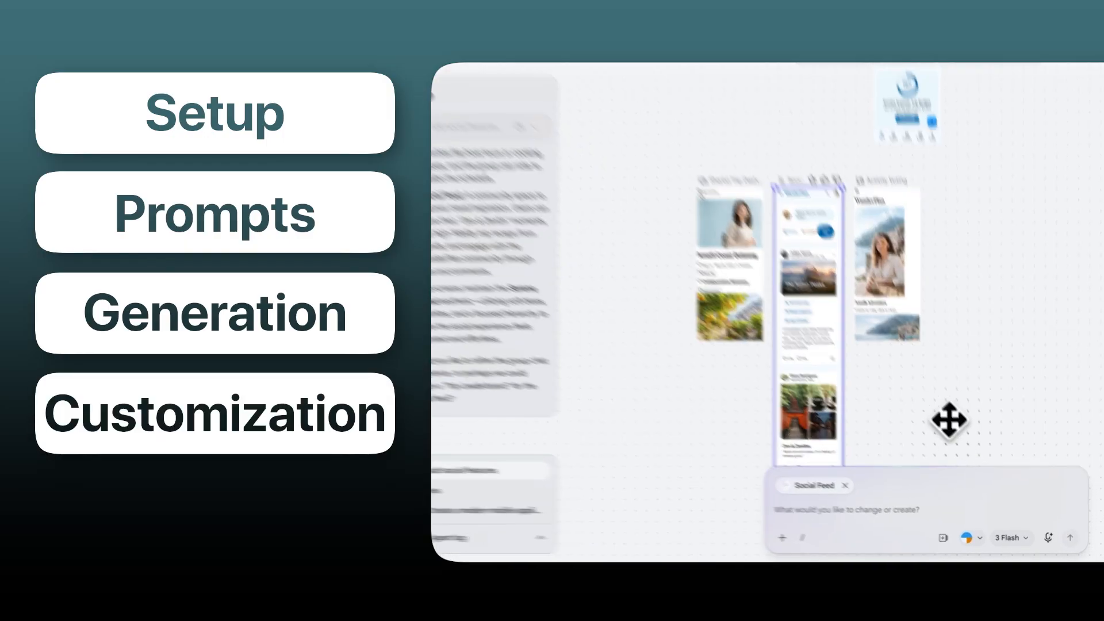
pyautogui.click(974, 537)
pyautogui.click(974, 537)
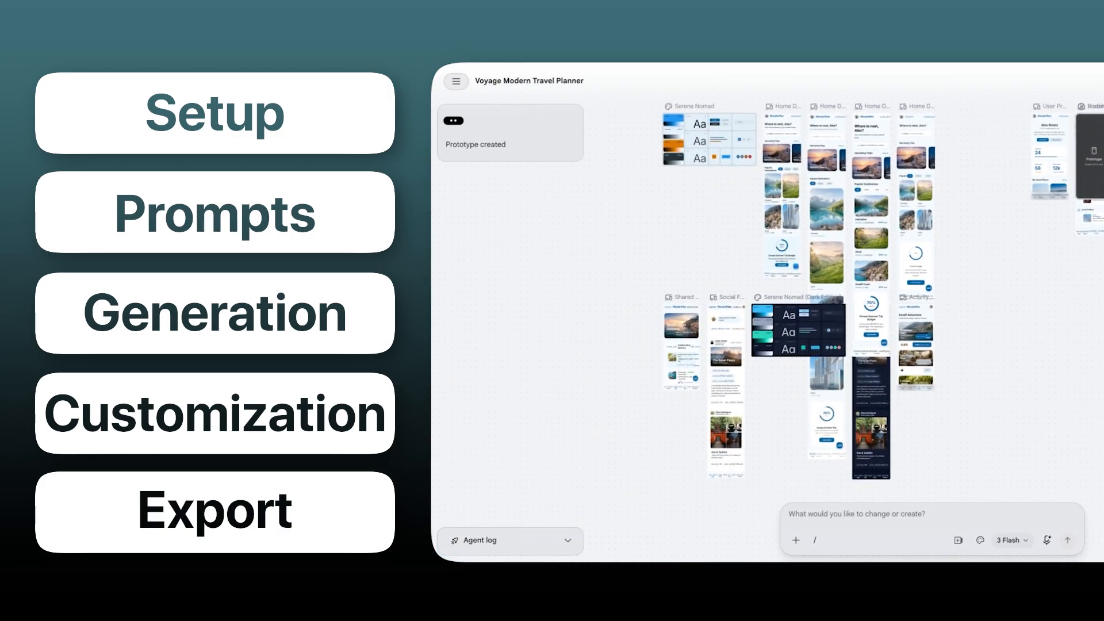
pyautogui.hotkey('ctrl', 'a')
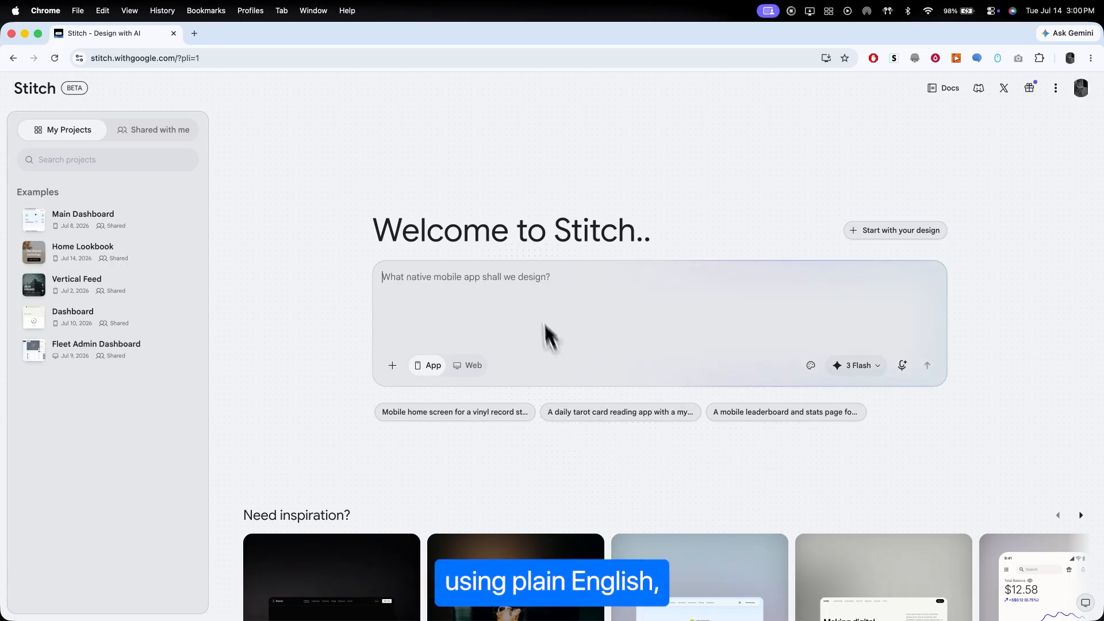
# Review the AI model options offered for generating the design, keeping 3 Flash.
pyautogui.click(532, 281)
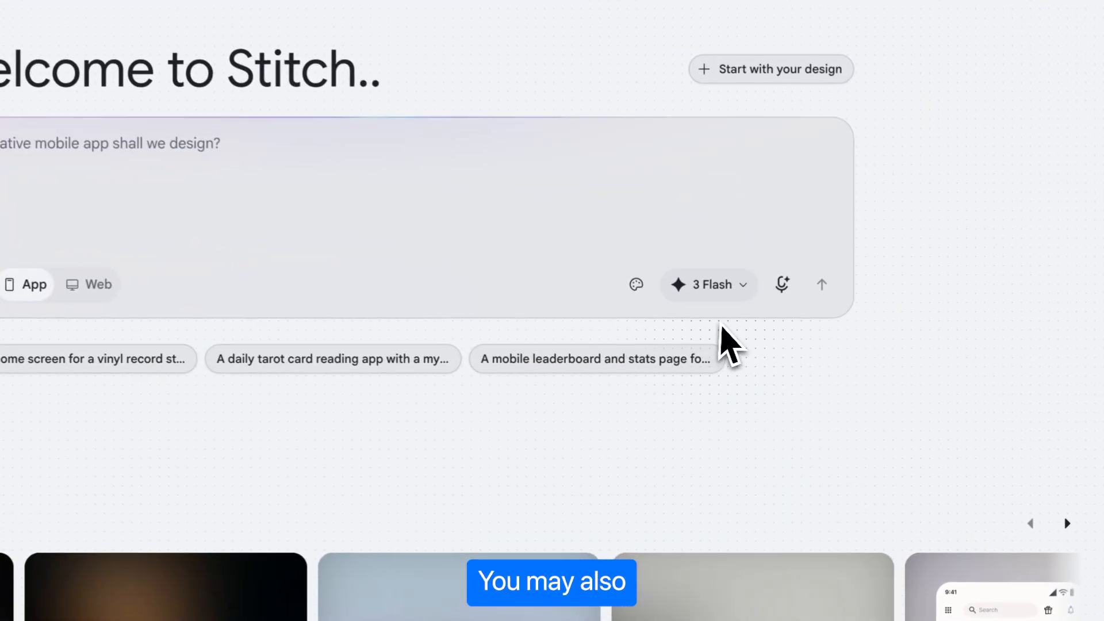
pyautogui.click(741, 288)
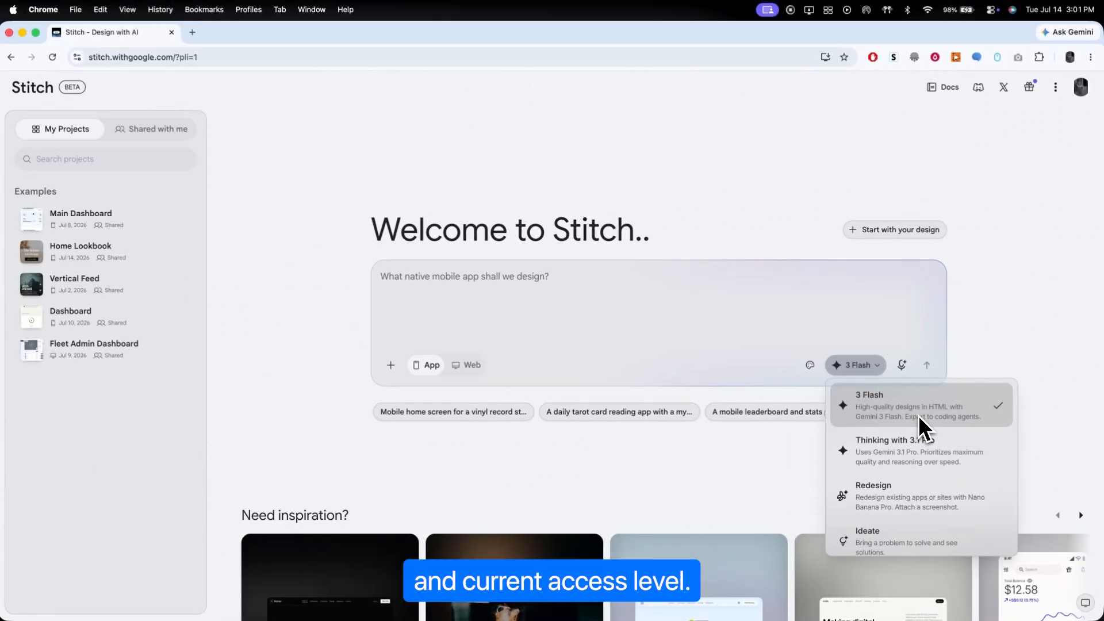
pyautogui.scroll(-1, 925, 487)
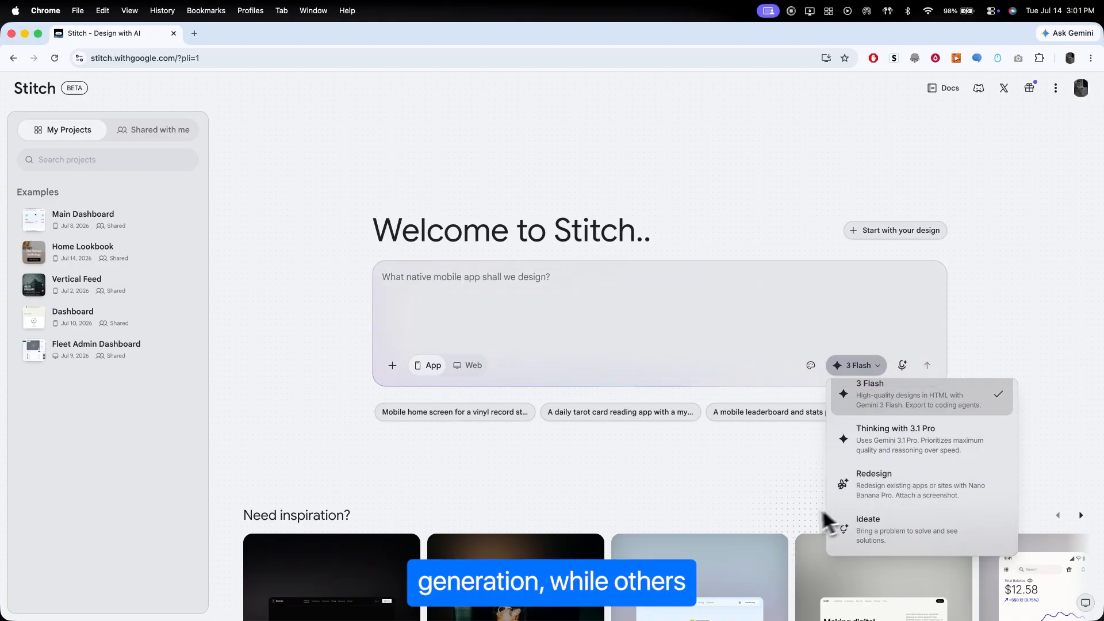
pyautogui.click(798, 510)
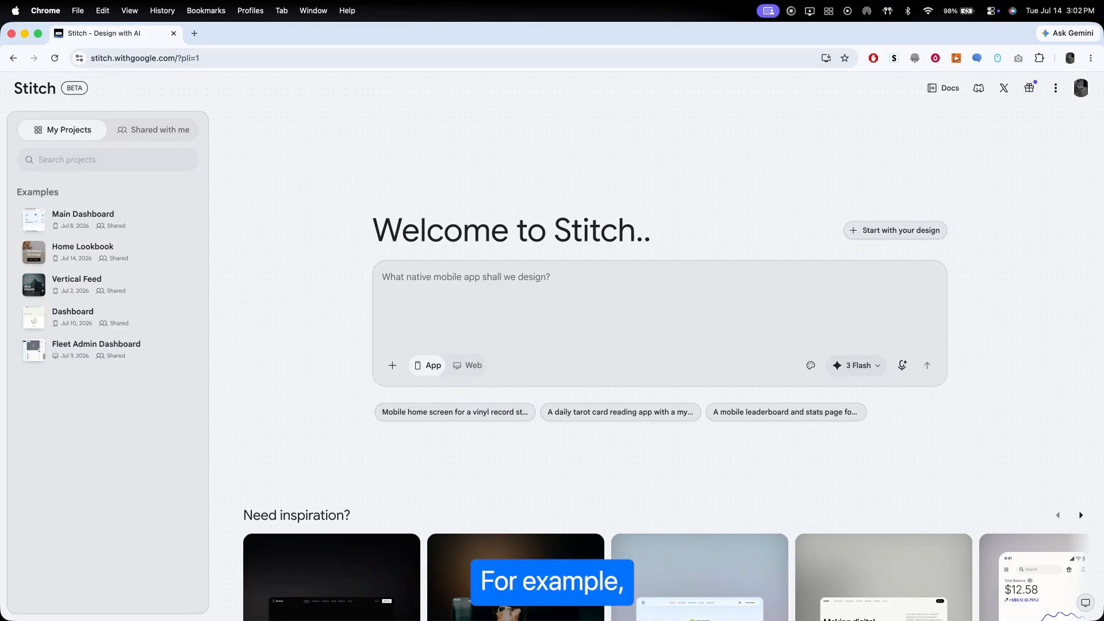
pyautogui.click(543, 303)
pyautogui.write('travel app')
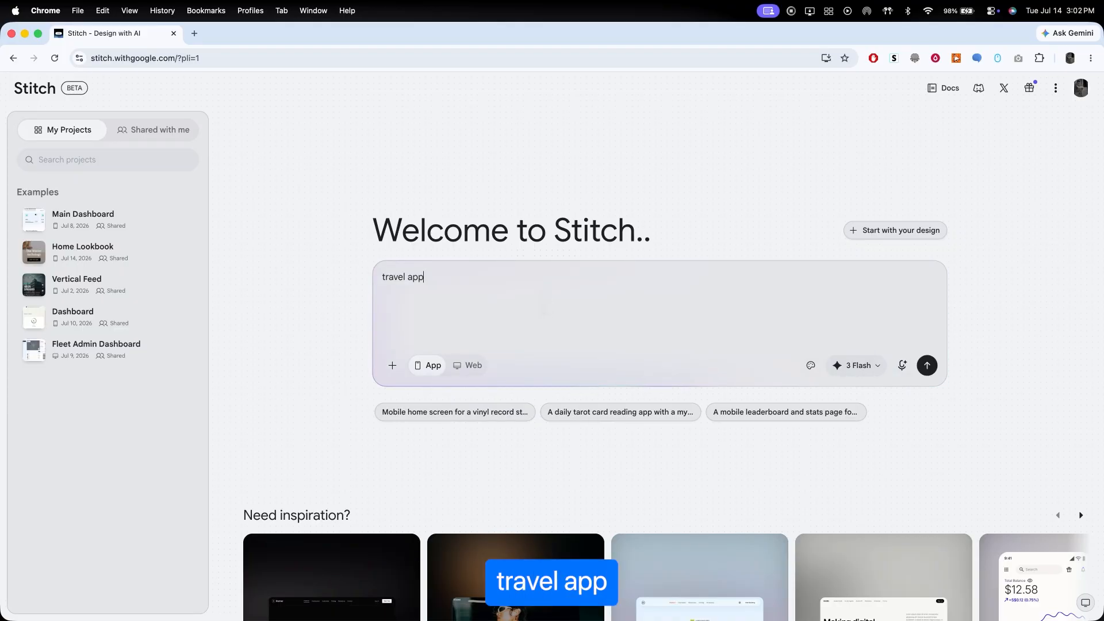
pyautogui.press('super+a')
pyautogui.write('restaurant website')
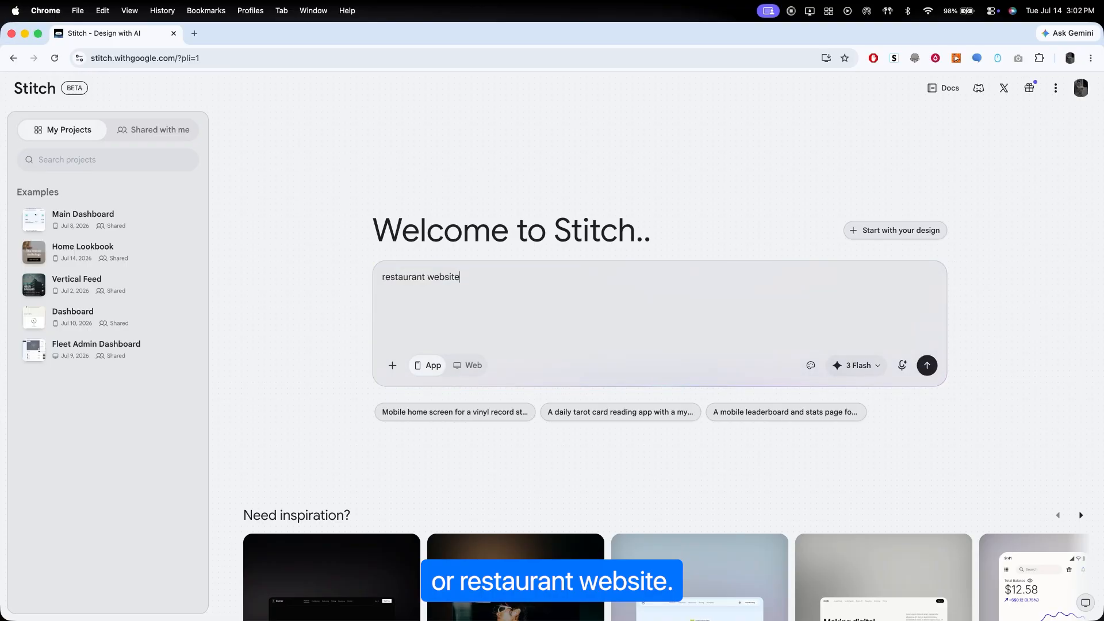
pyautogui.press('super+a')
pyautogui.press('BackSpace')
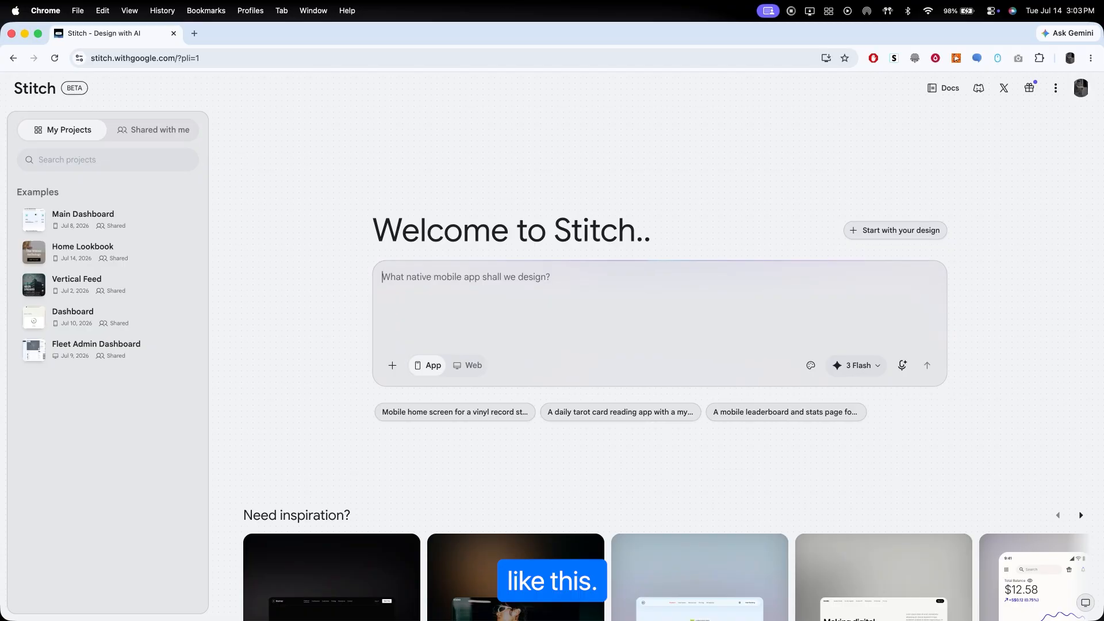
# Generate a minimal soft-blue and white mobile travel-planning app with home dashboard, destination cards, booking sections, travel calendar, trip spending analytics and profile page.
pyautogui.write('Create a modern mobile application for travel planning and trip organization. The app should allow users to search destinations, save favorite locations, book hotels, track travel budgets, and organize daily itineraries. Use a clean and modern design with soft blue and white colors. Include a home dashboard, destination cards, booking sections, travel calendar, analytics for trip spending, and a profile page. Make the interface minimal, smooth, and easy to navigate')
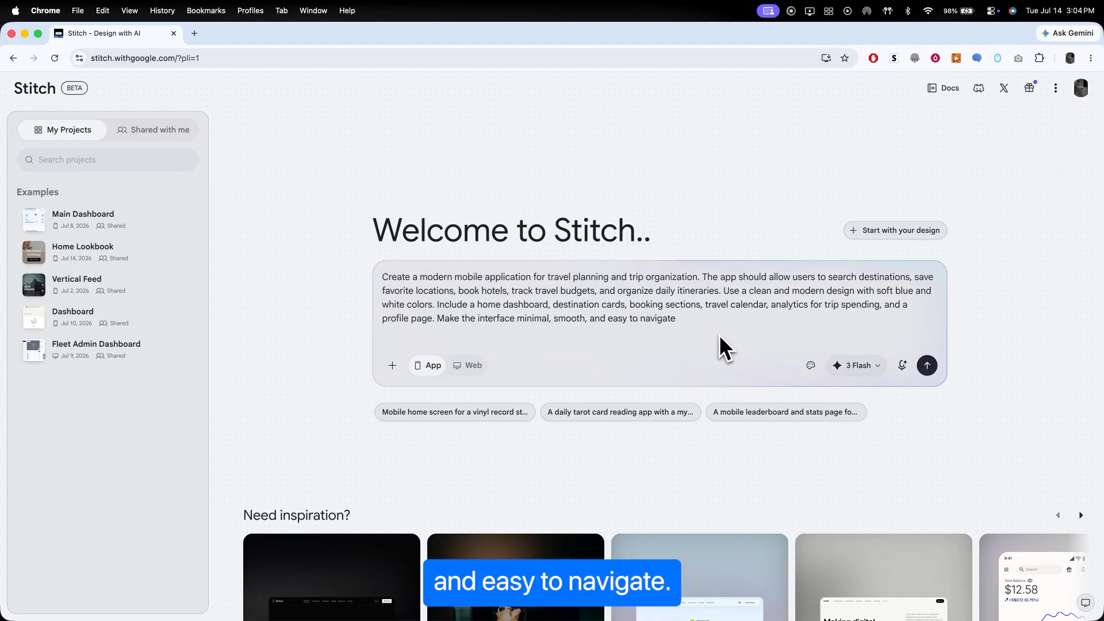
pyautogui.write('.')
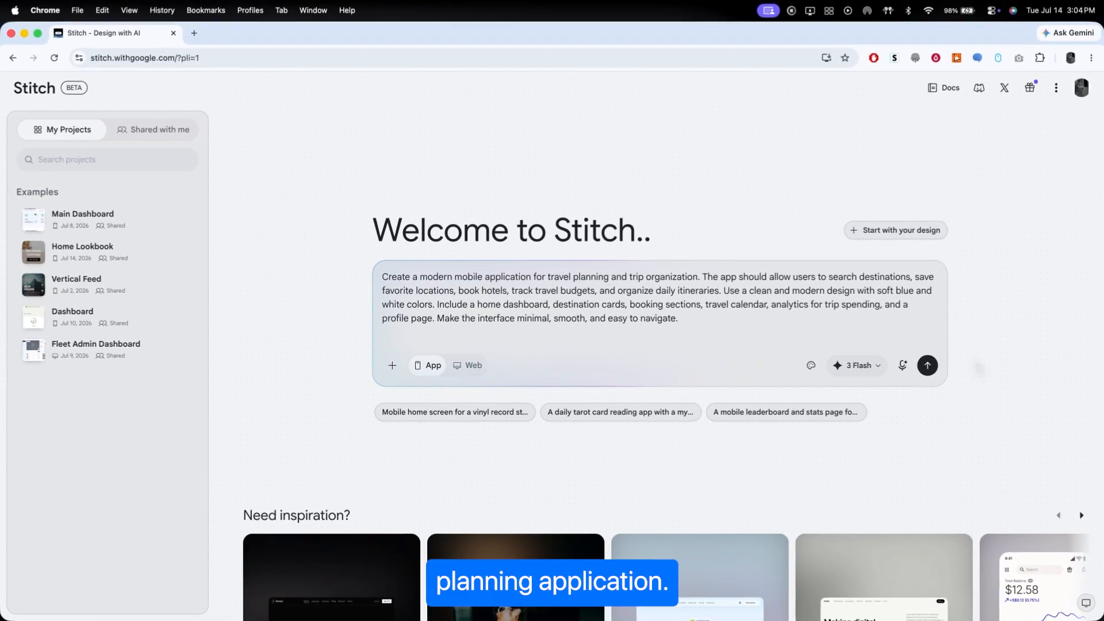
pyautogui.click(929, 366)
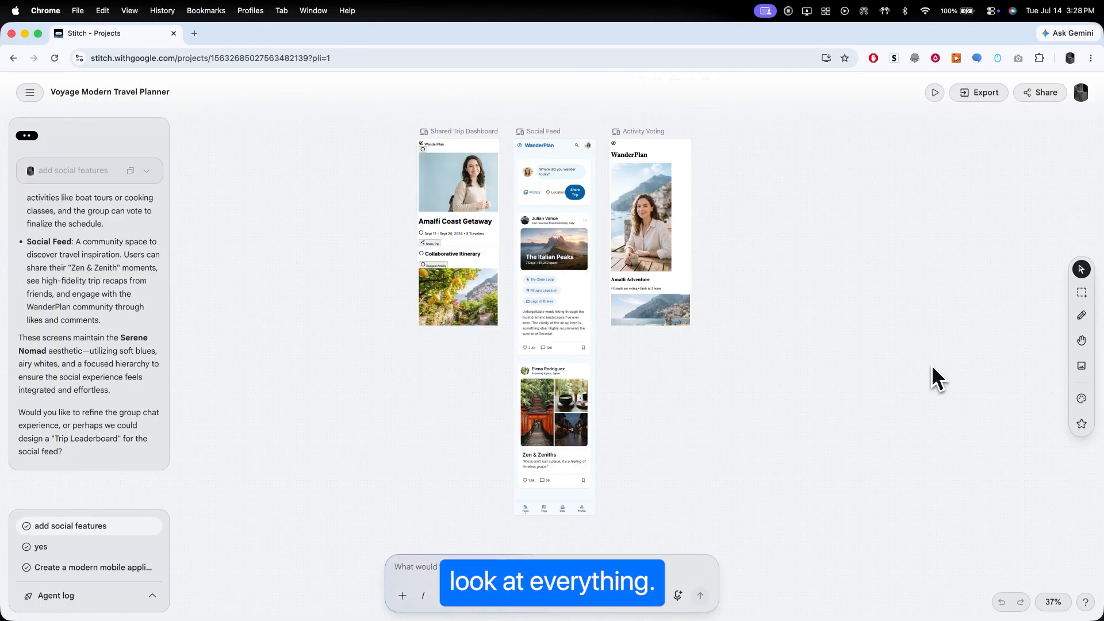
# Examine the layout and grouping of content on the generated Social Feed, Shared Trip Dashboard, Home Dashboard and User Profile screens.
pyautogui.scroll(10, 582, 296)
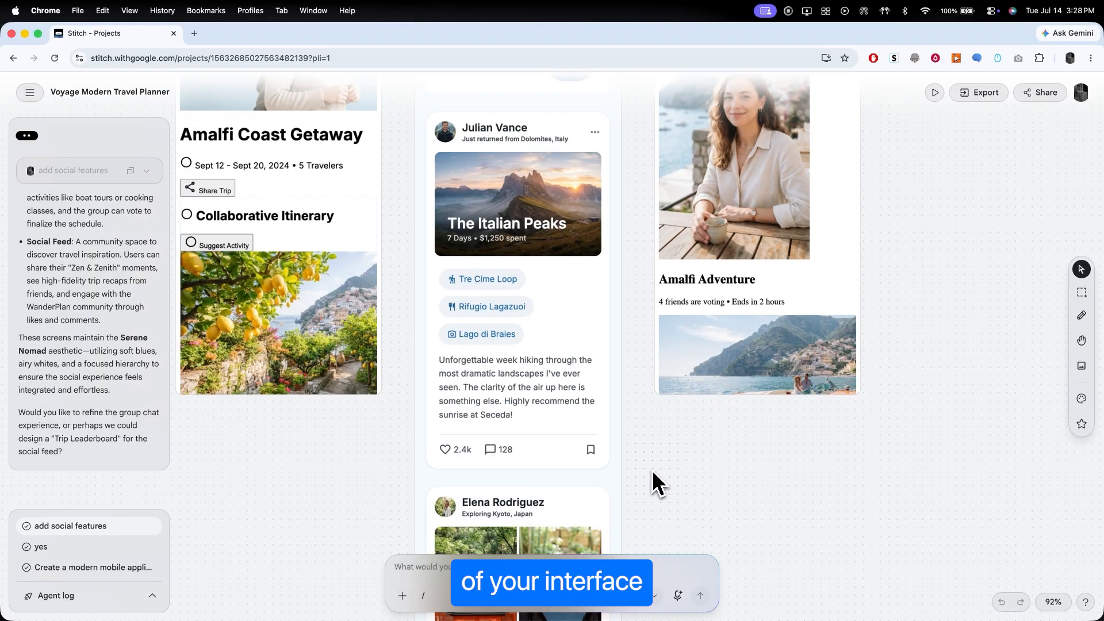
pyautogui.scroll(-4, 652, 470)
pyautogui.scroll(-4, 725, 444)
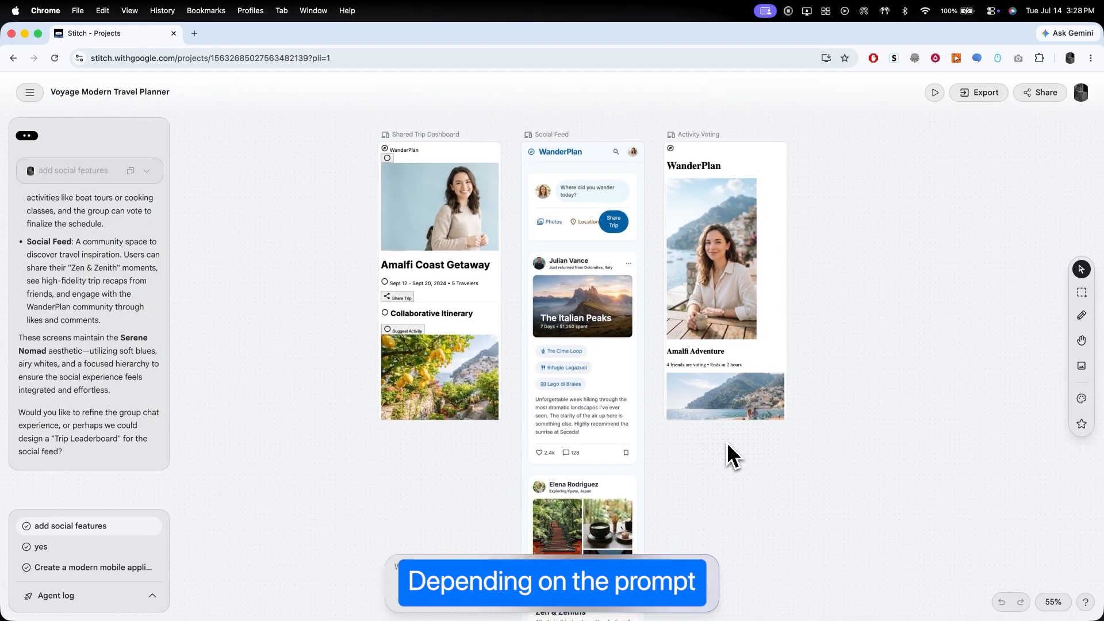
pyautogui.scroll(5, 727, 443)
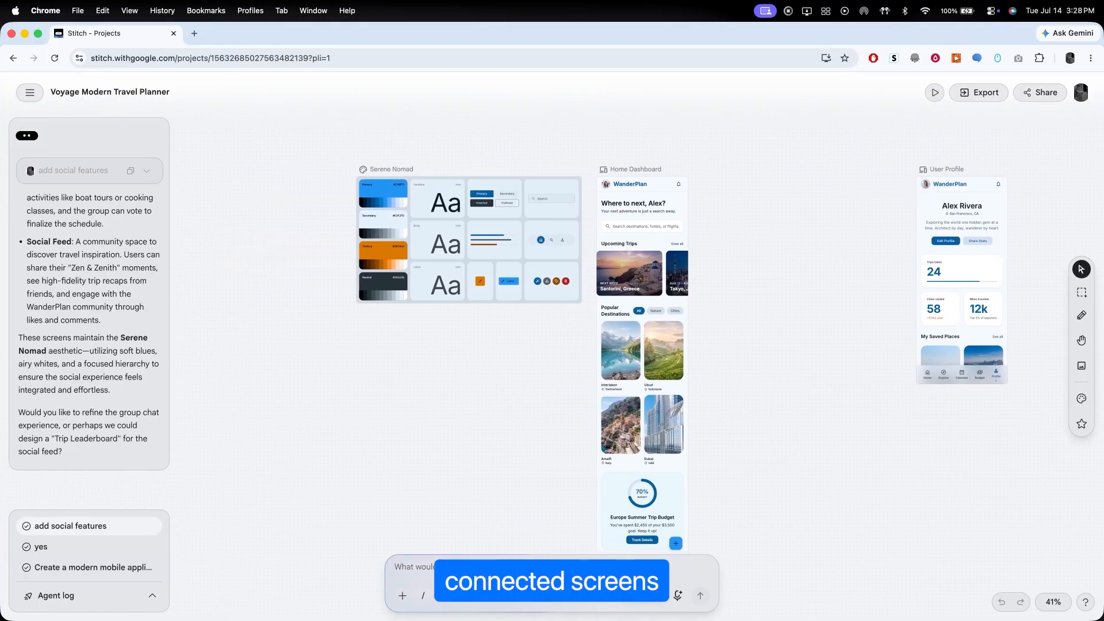
pyautogui.scroll(-10, 517, 345)
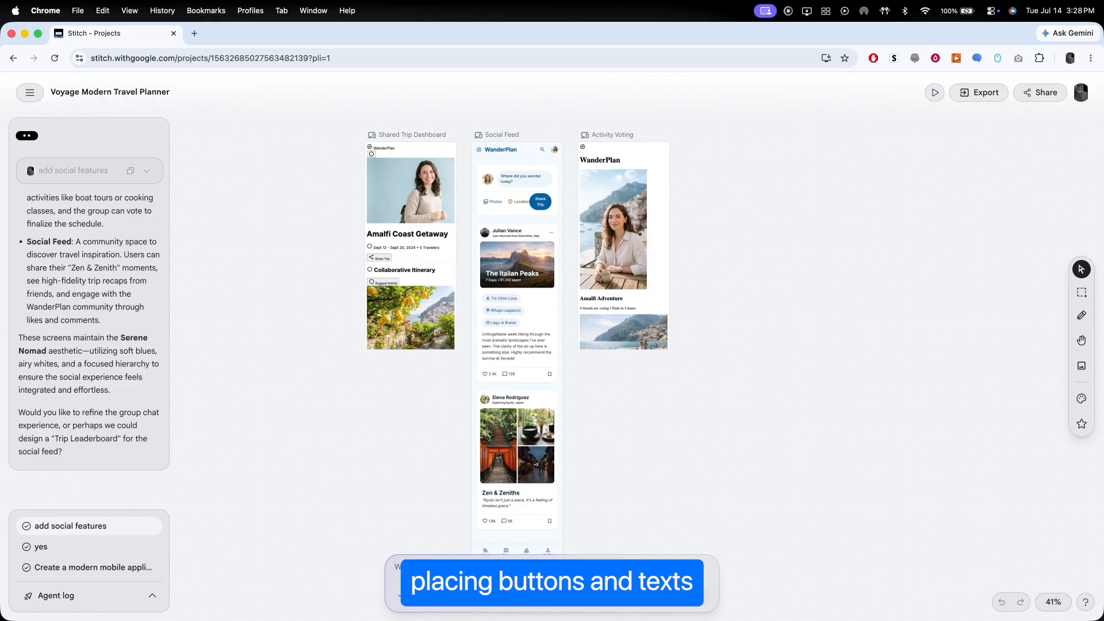
pyautogui.scroll(7, 552, 322)
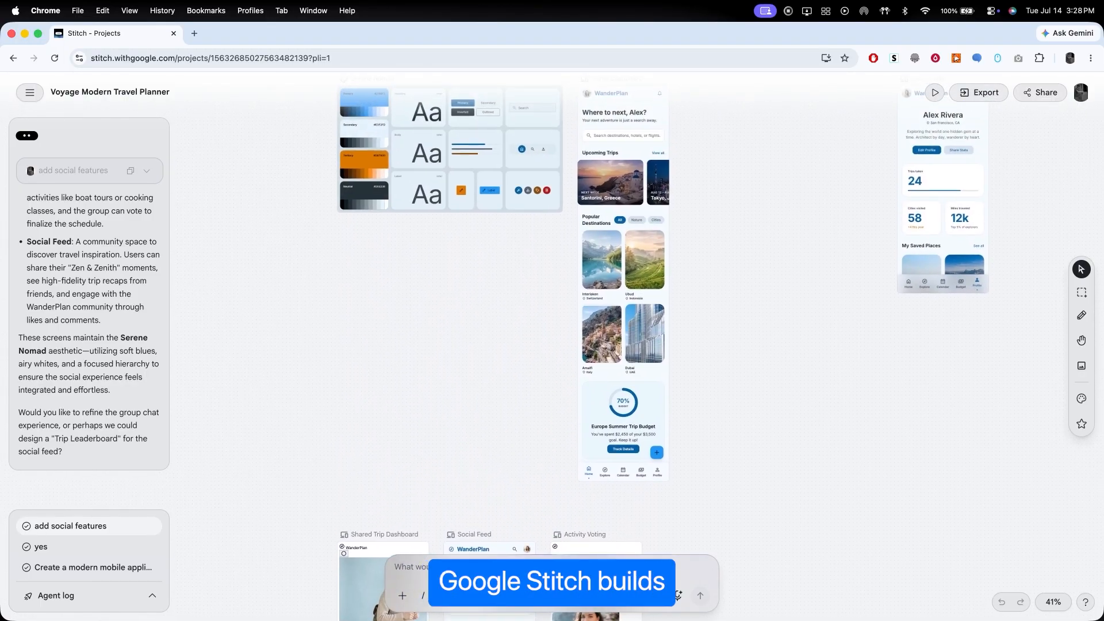
pyautogui.hscroll(2, 552, 322)
pyautogui.scroll(1, 552, 322)
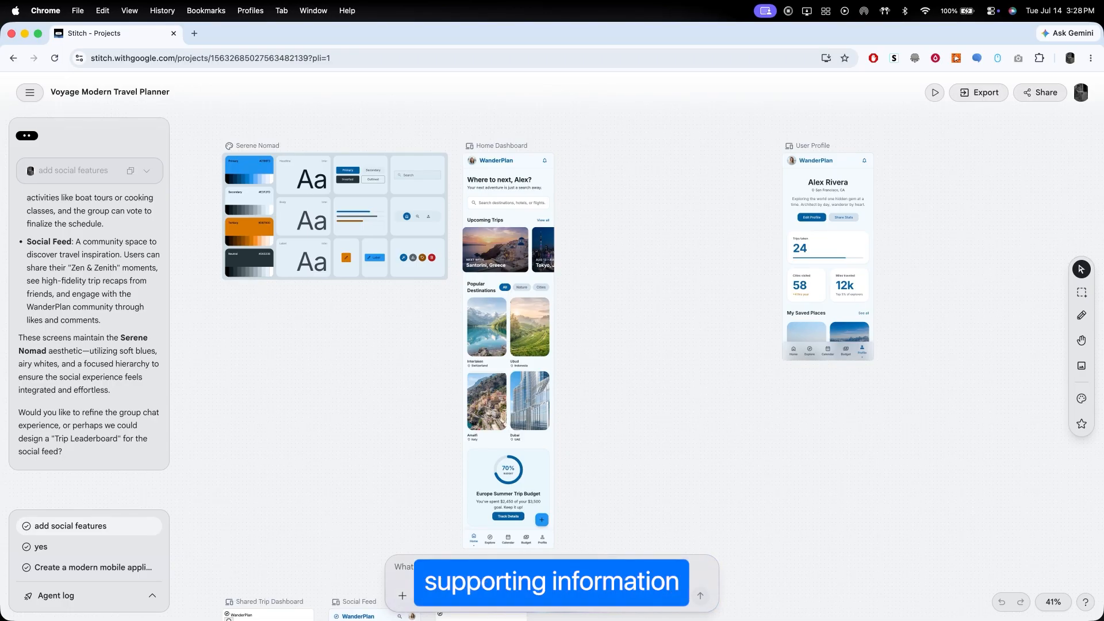
pyautogui.scroll(-10, 607, 428)
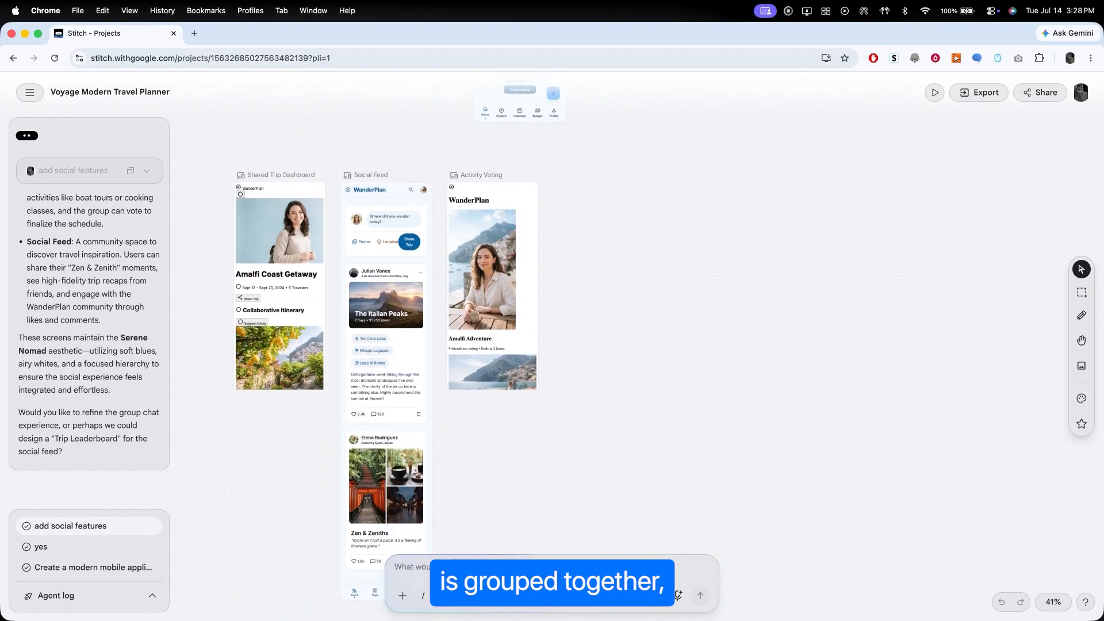
# Compare the visual style across all generated screens and the Serene Nomad design system on the canvas.
pyautogui.click(424, 397)
pyautogui.scroll(3, 364, 368)
pyautogui.hscroll(-2, 364, 367)
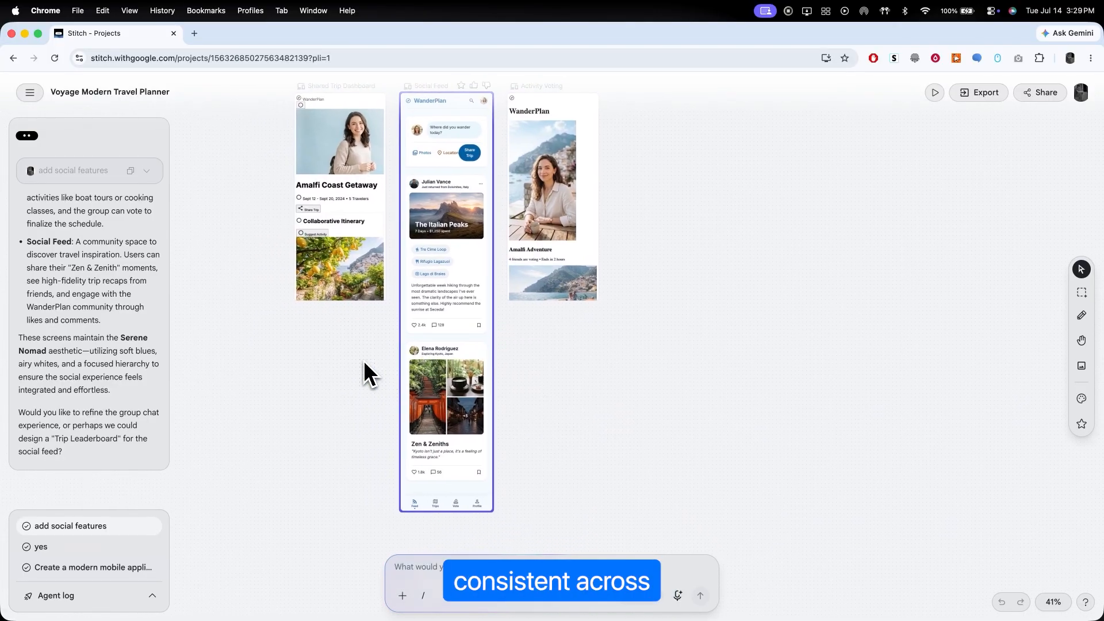
pyautogui.click(363, 361)
pyautogui.scroll(-10, 357, 374)
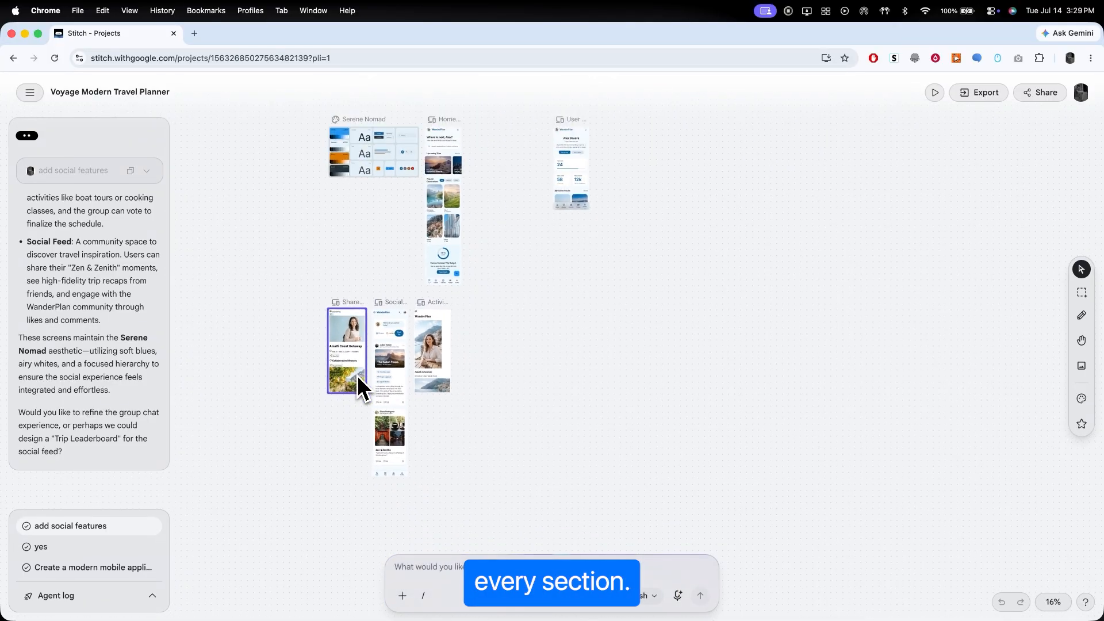
pyautogui.moveTo(358, 375); pyautogui.dragTo(395, 357)
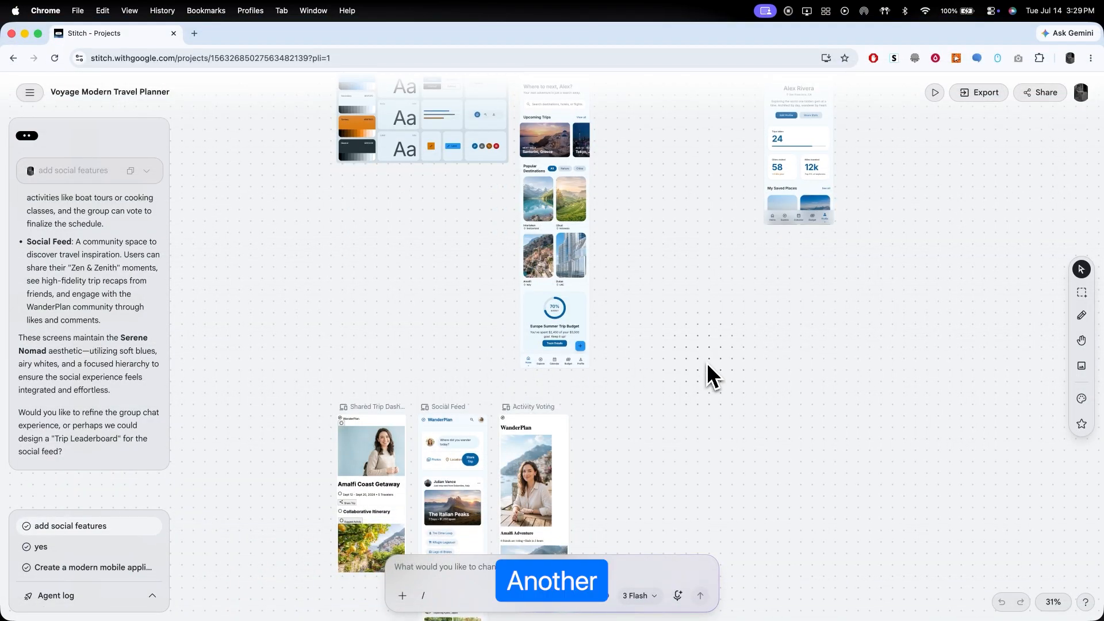
pyautogui.scroll(2, 706, 362)
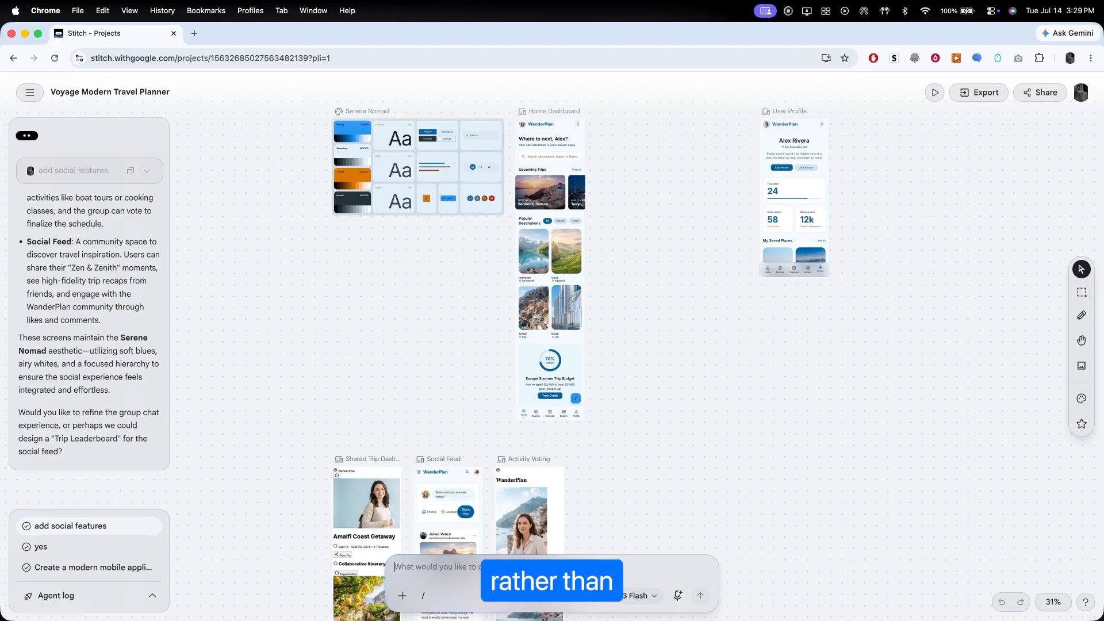
pyautogui.scroll(-5, 706, 361)
pyautogui.scroll(-3, 628, 436)
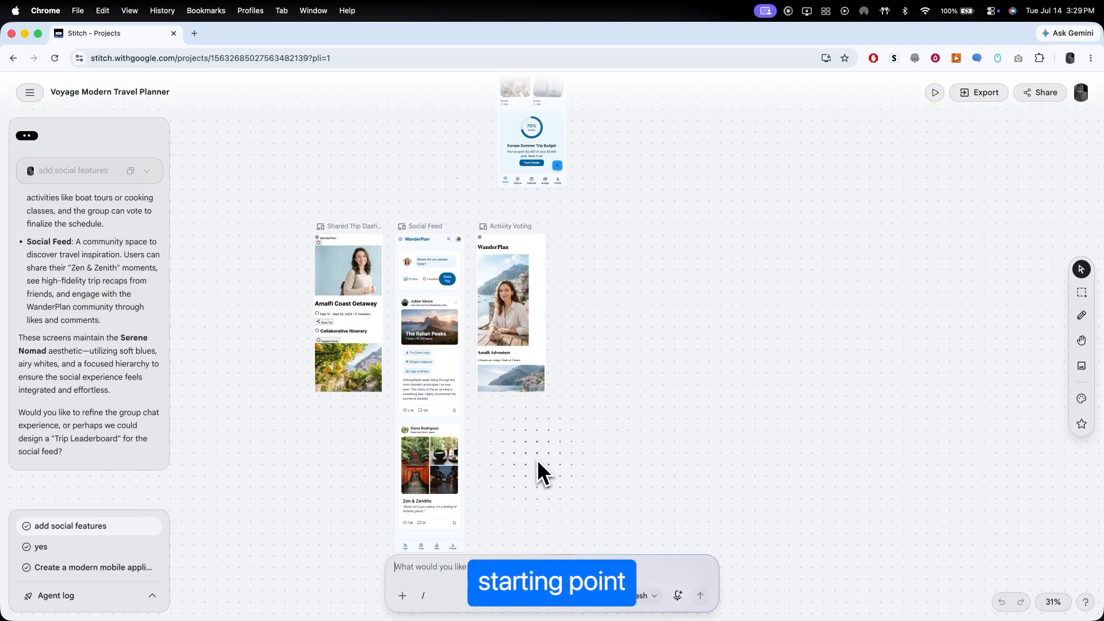
# Select the Social Feed screen and ask the AI to also add a dark mode.
pyautogui.click(448, 341)
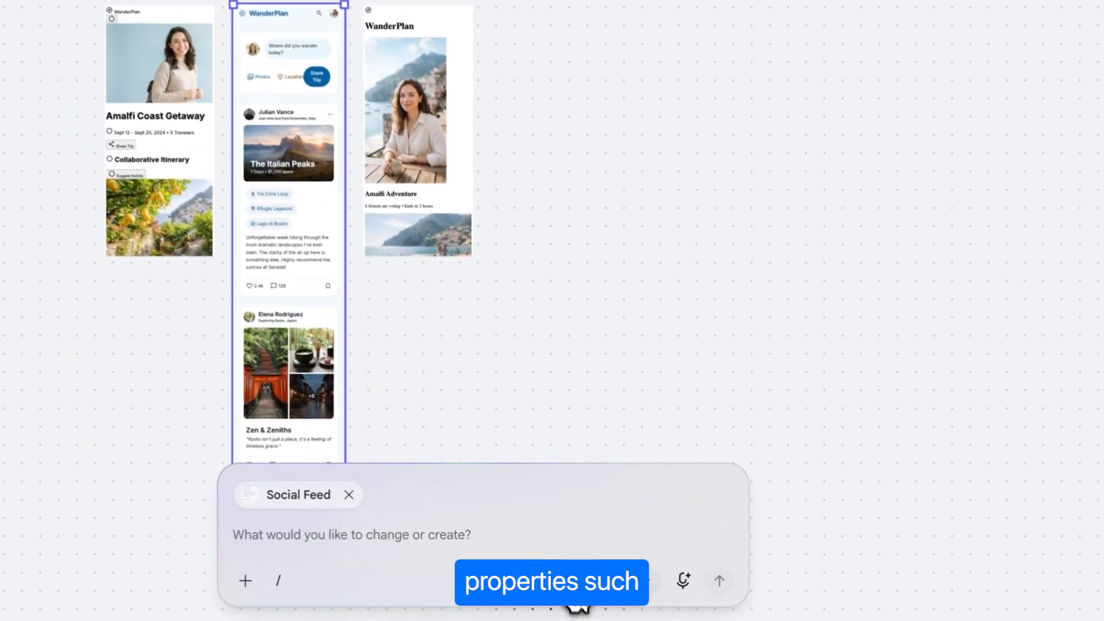
pyautogui.click(603, 596)
pyautogui.click(576, 603)
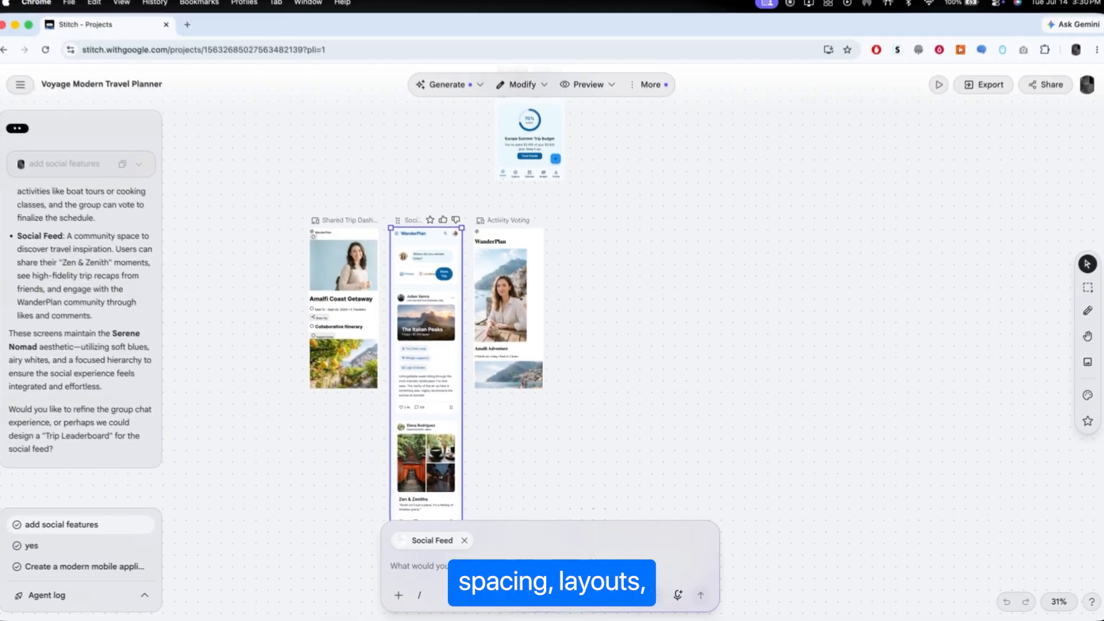
pyautogui.scroll(5, 411, 368)
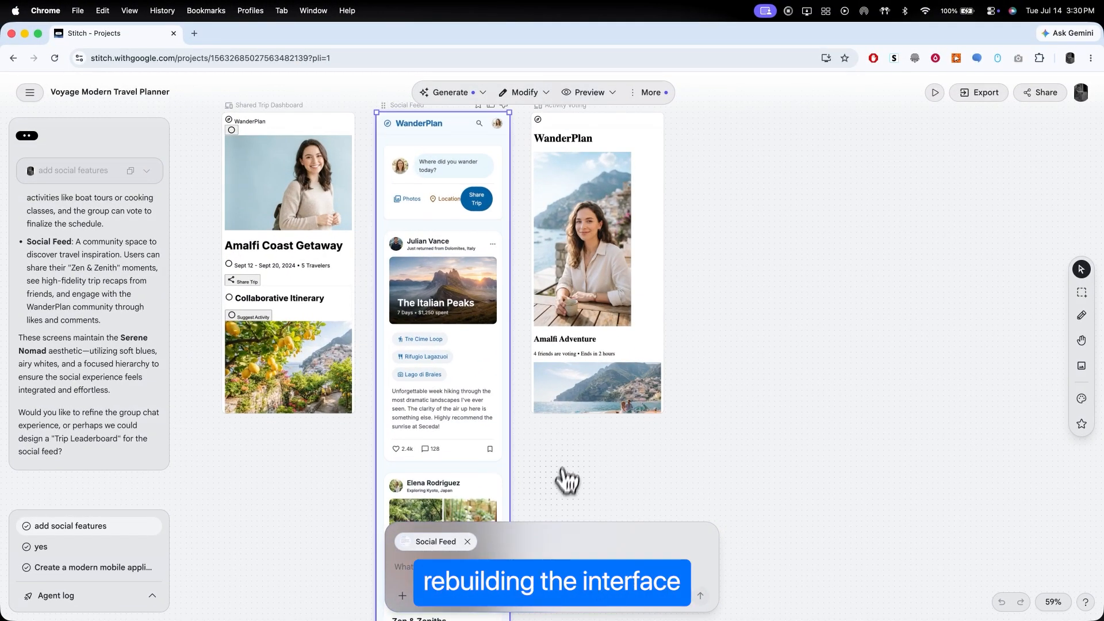
pyautogui.click(522, 559)
pyautogui.write('can y')
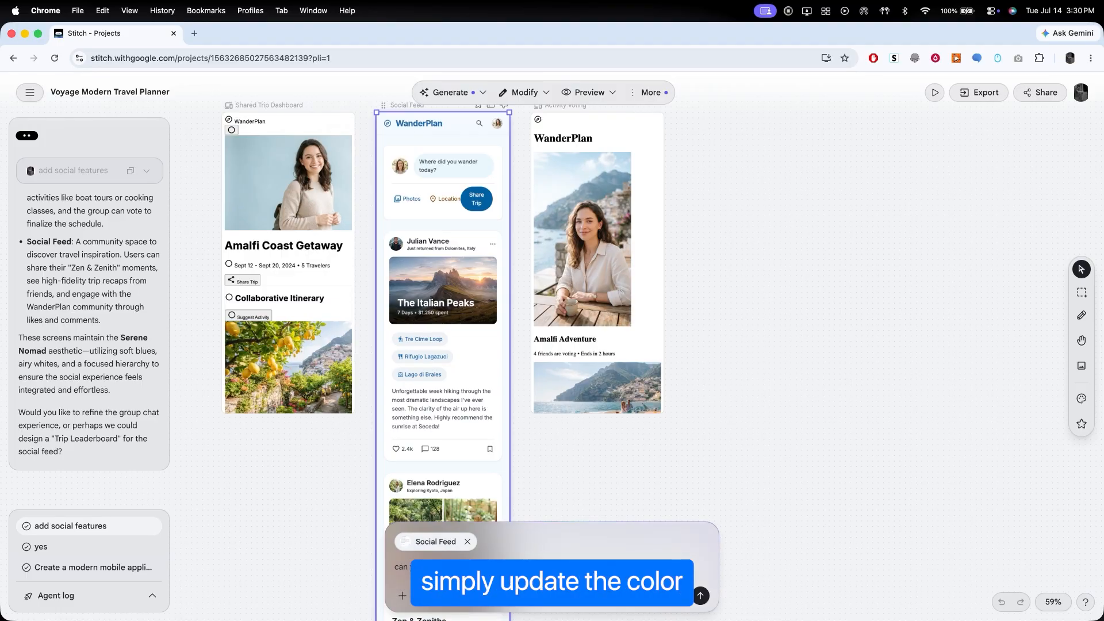
pyautogui.press('Return')
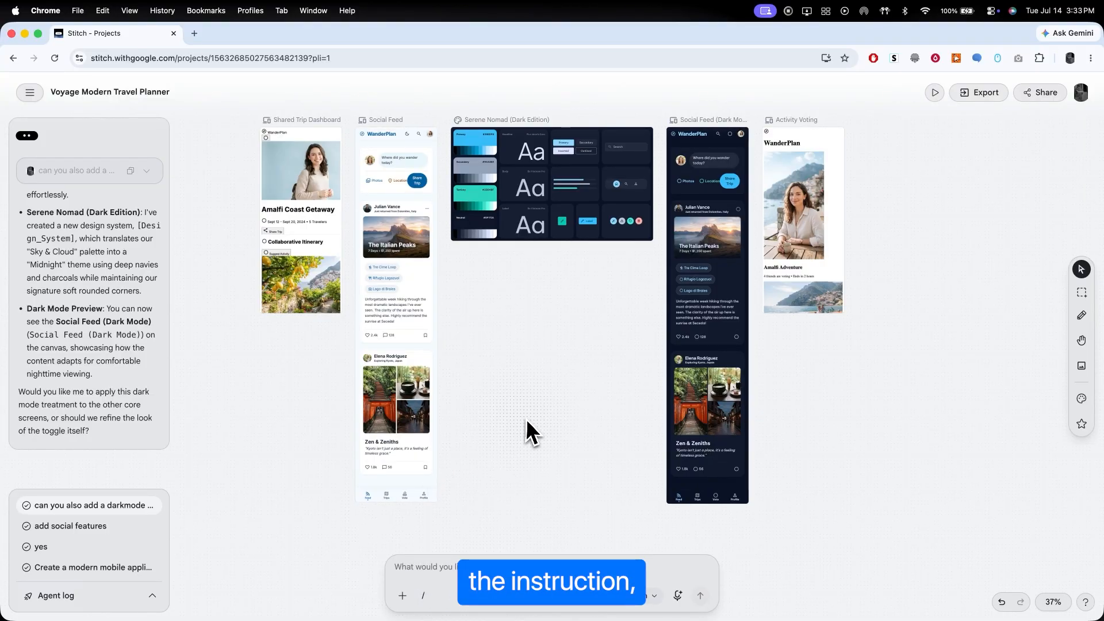
# Inspect the dark version of the Social Feed and the Serene Nomad dark design system against the original screens.
pyautogui.click(701, 383)
pyautogui.click(793, 412)
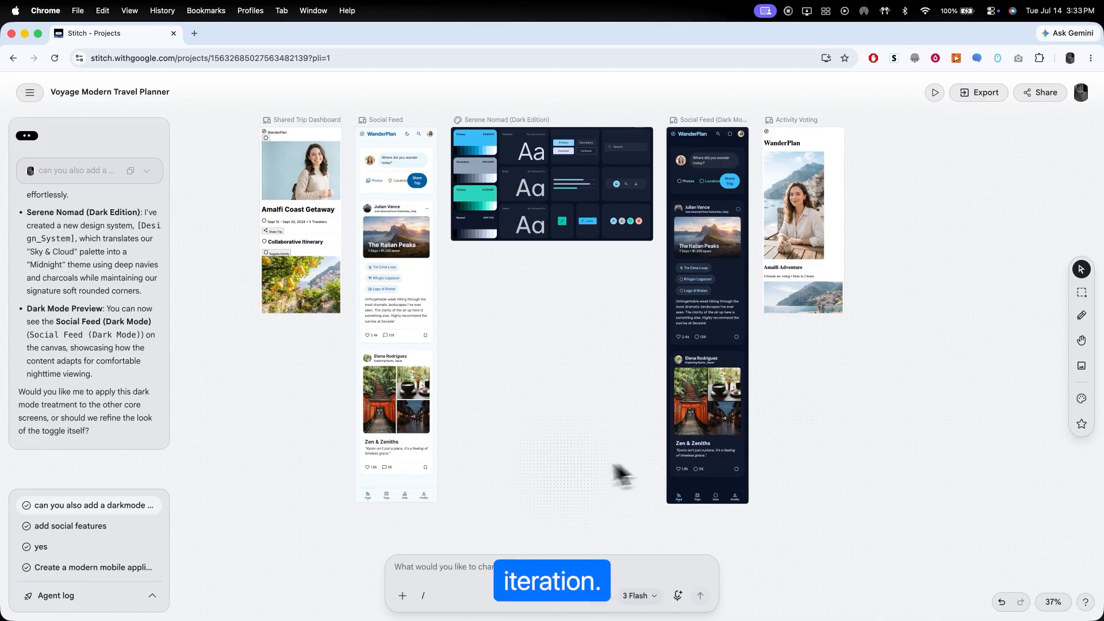
pyautogui.click(806, 570)
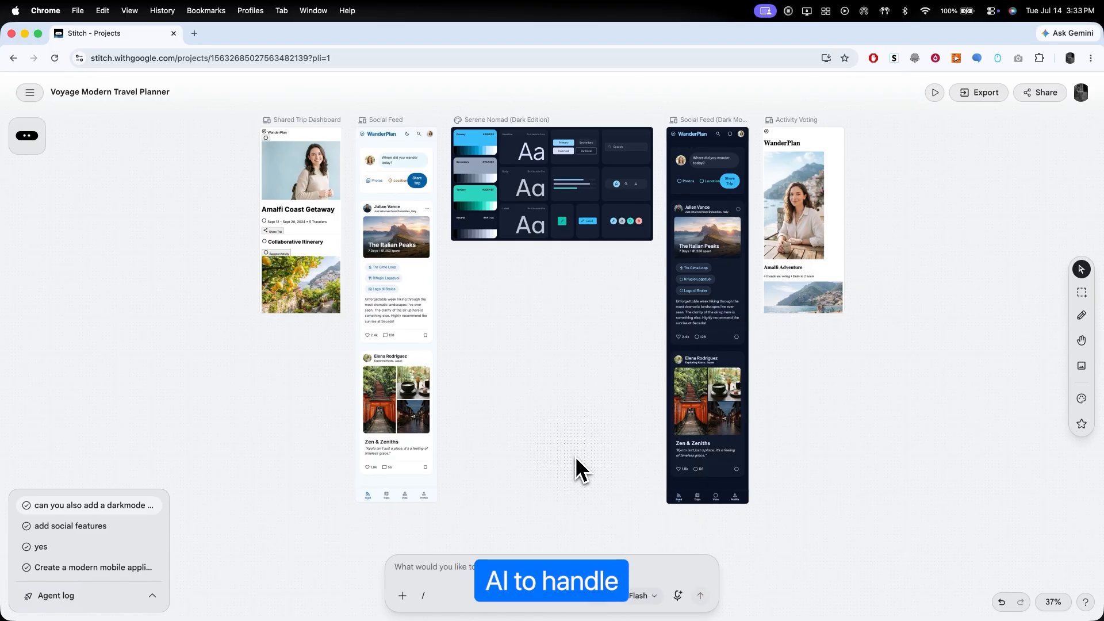
pyautogui.scroll(5, 578, 460)
pyautogui.scroll(5, 575, 457)
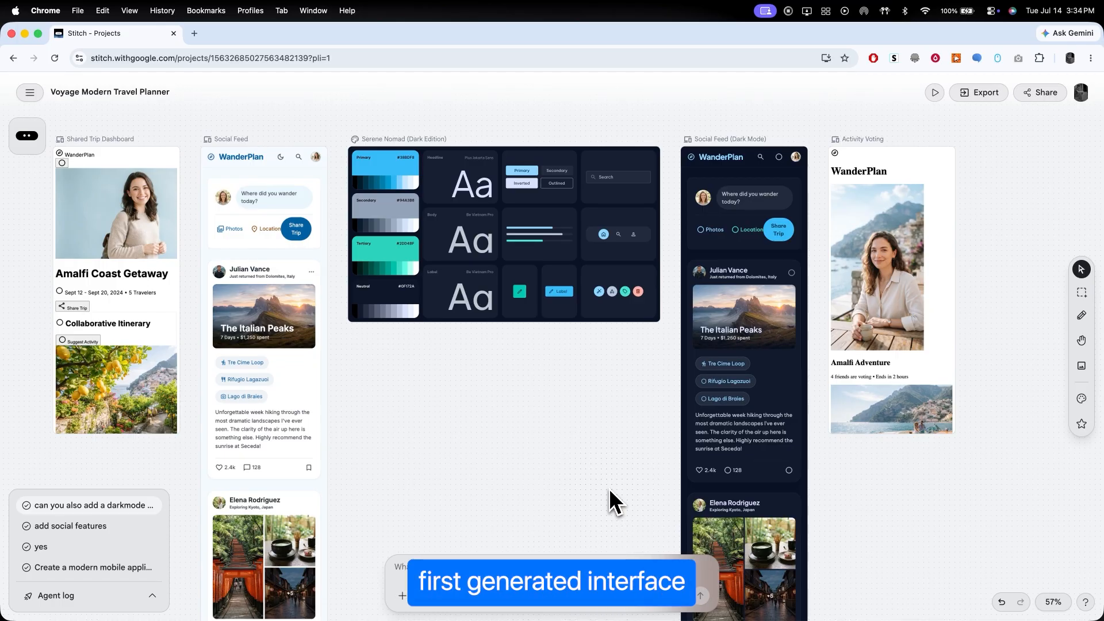
# Select the Home Dashboard screen and ask the AI for a cleaner dashboard.
pyautogui.scroll(-5, 609, 488)
pyautogui.scroll(-2, 609, 488)
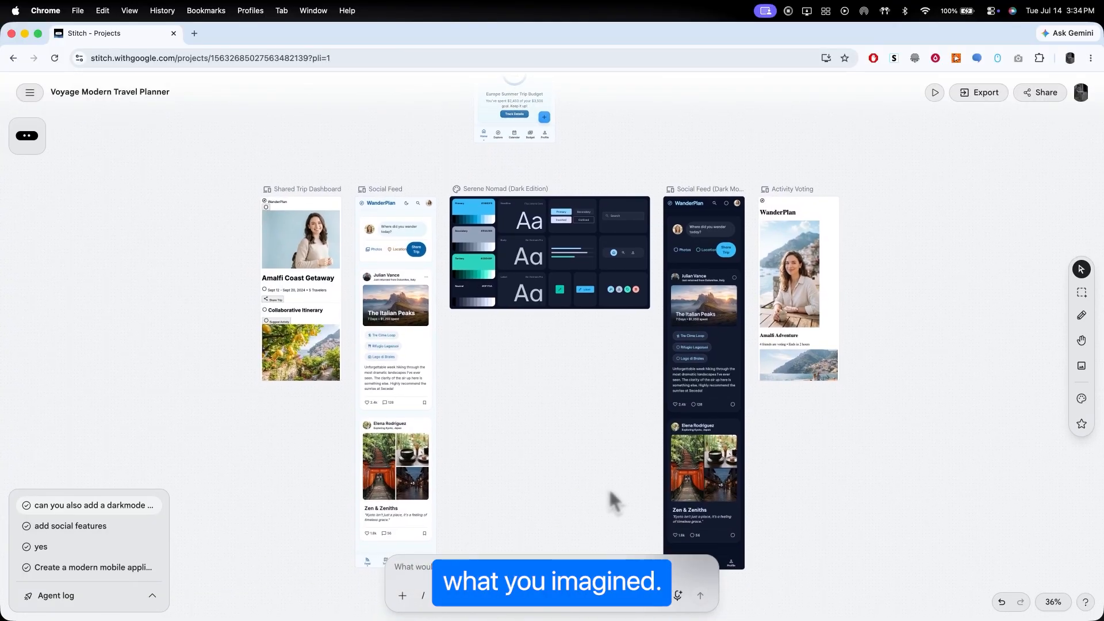
pyautogui.scroll(7, 710, 395)
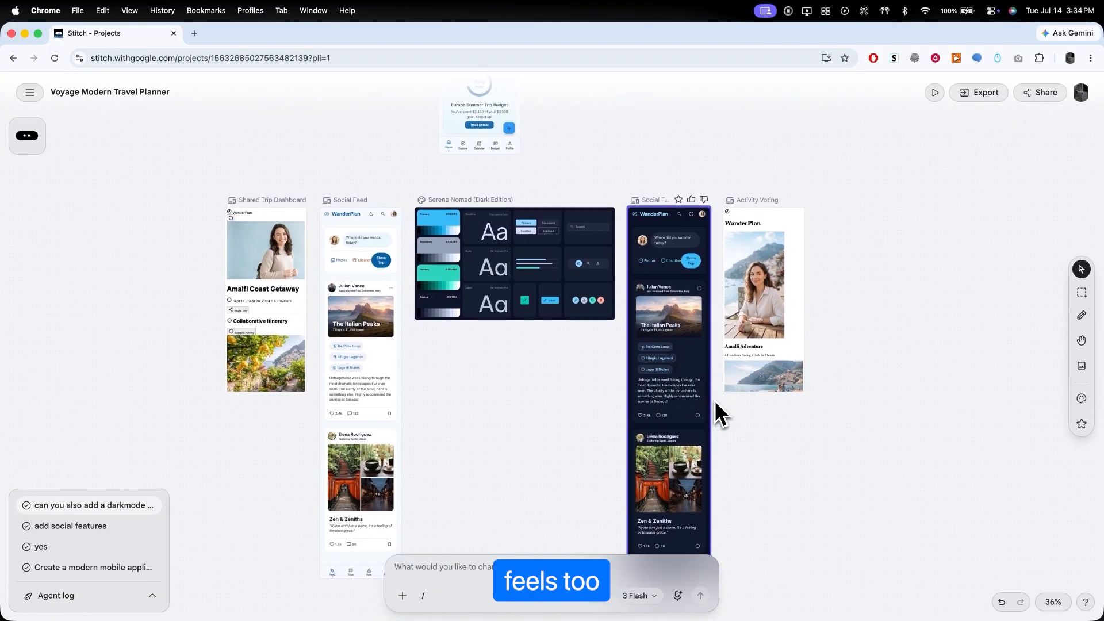
pyautogui.scroll(-2, 719, 410)
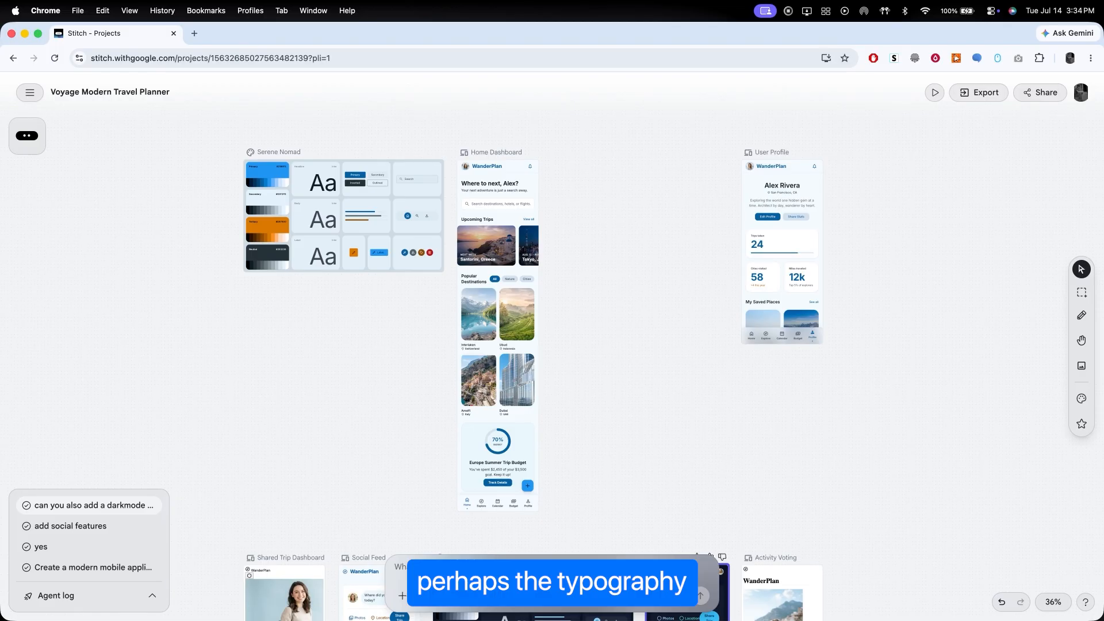
pyautogui.hscroll(2, 714, 411)
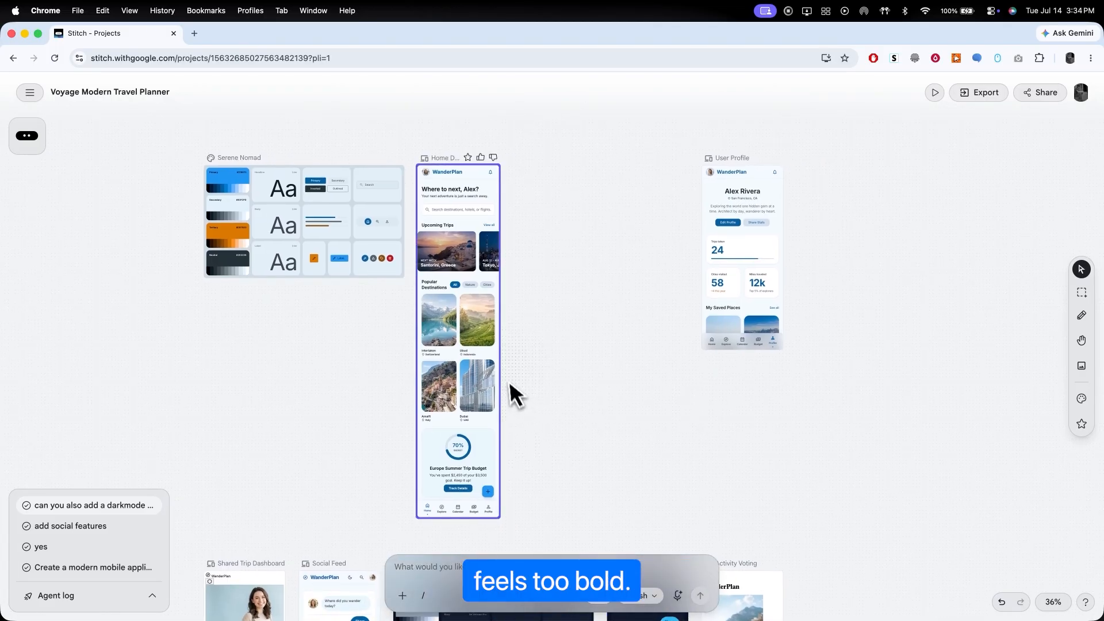
pyautogui.click(482, 360)
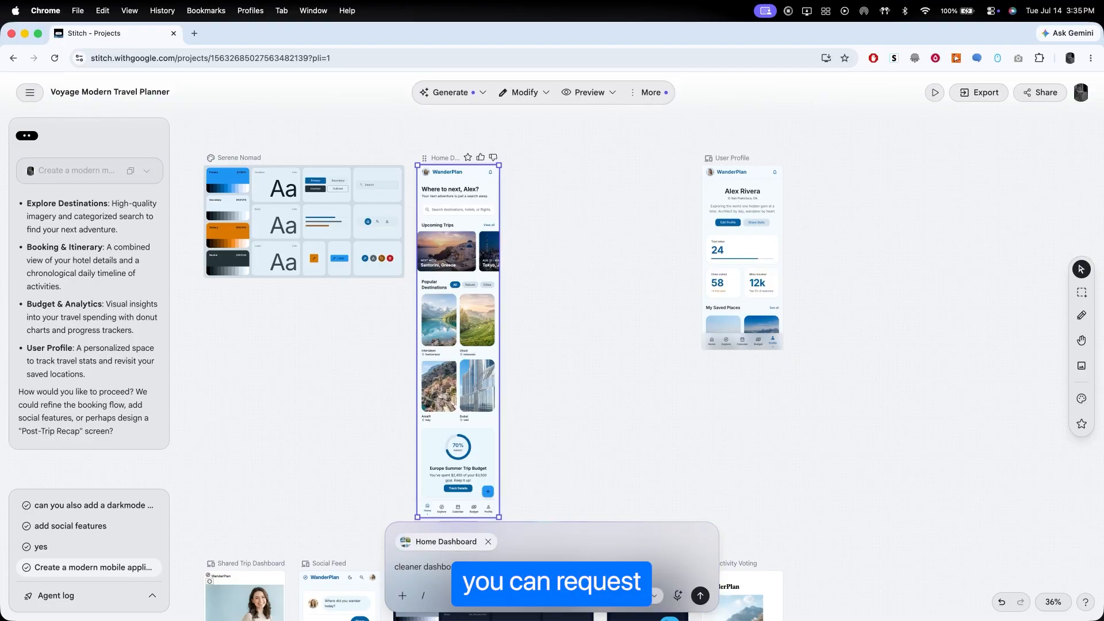
pyautogui.press('Return')
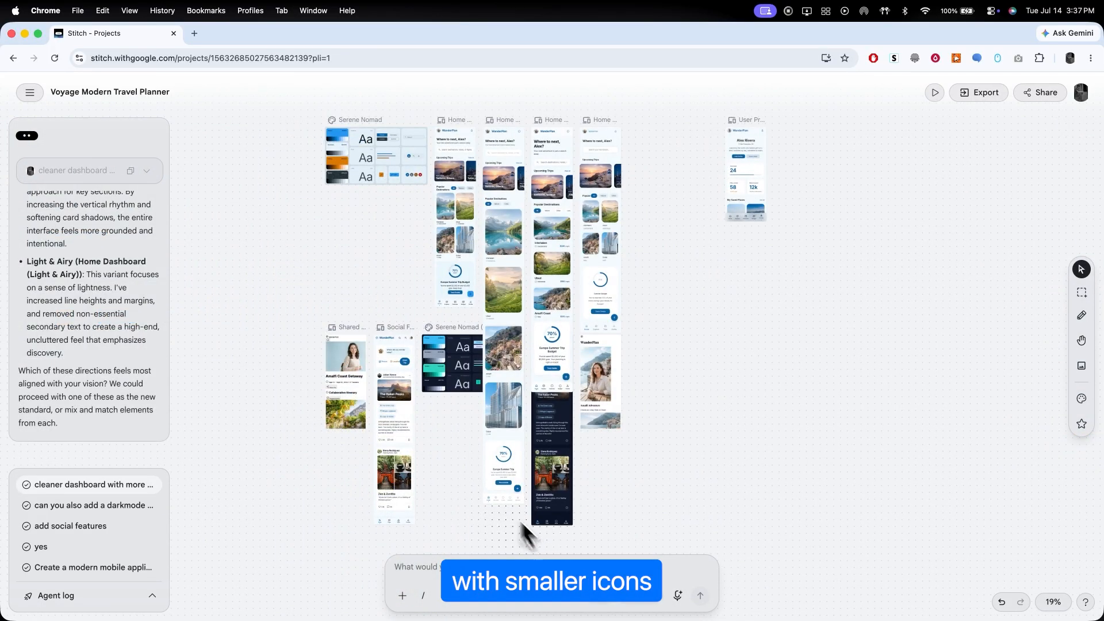
# Compare the layout, spacing and typography of the generated Home Dashboard variants with the original on the canvas.
pyautogui.scroll(5, 487, 298)
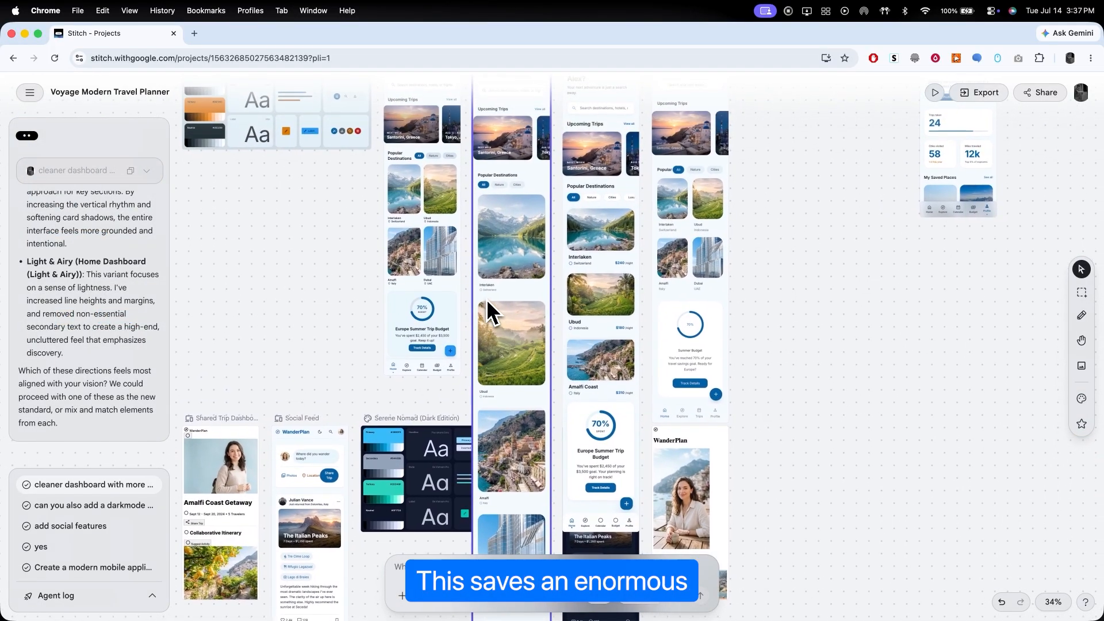
pyautogui.scroll(2, 822, 300)
pyautogui.scroll(3, 822, 300)
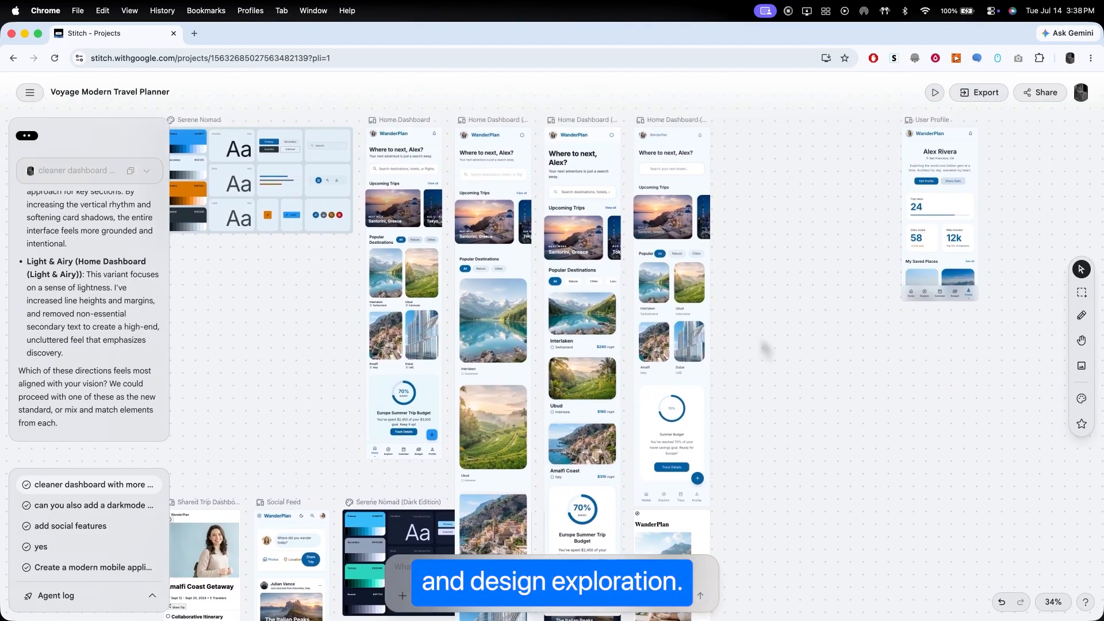
pyautogui.scroll(1, 527, 328)
pyautogui.scroll(5, 527, 328)
pyautogui.scroll(-4, 527, 327)
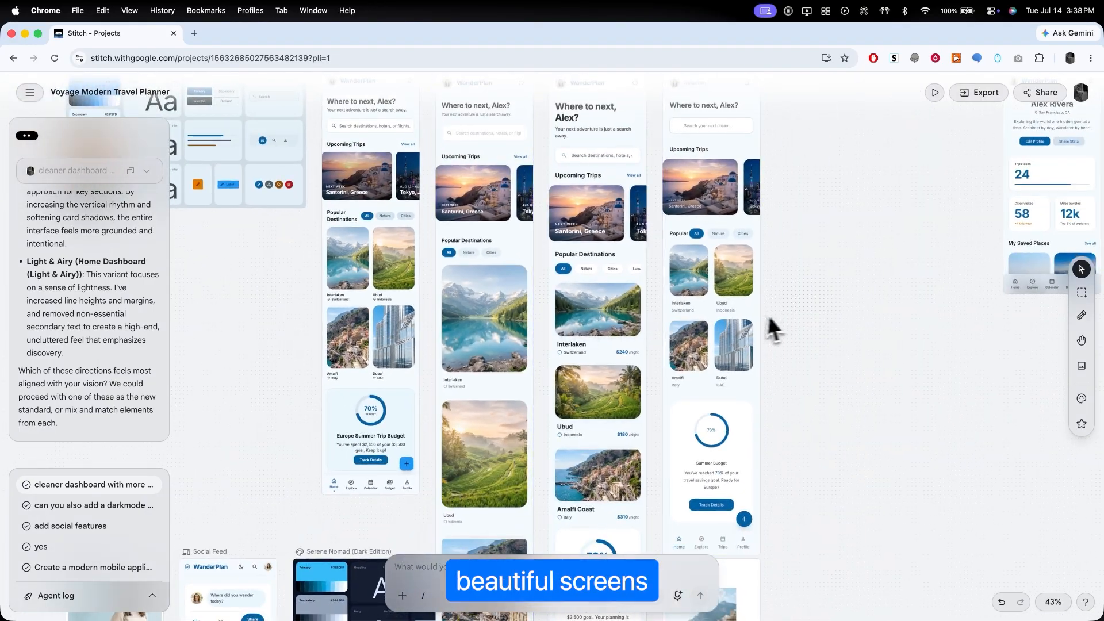
pyautogui.scroll(2, 788, 327)
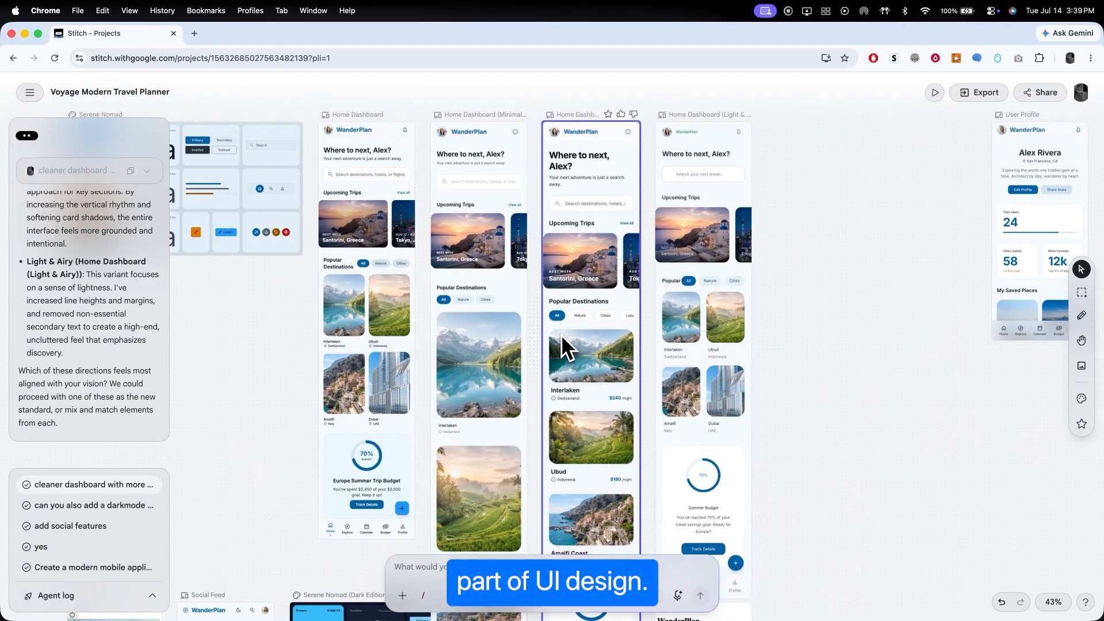
pyautogui.scroll(-5, 561, 335)
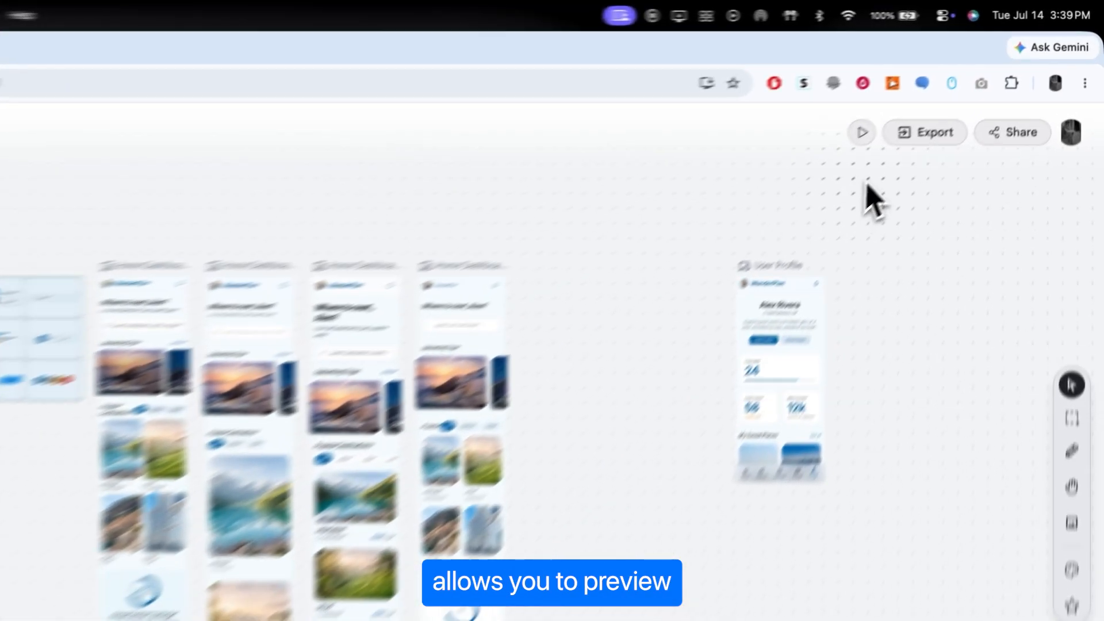
# Start the interactive prototype preview, look through the Home Dashboard and open the Social Feed from its navigation bar.
pyautogui.click(865, 130)
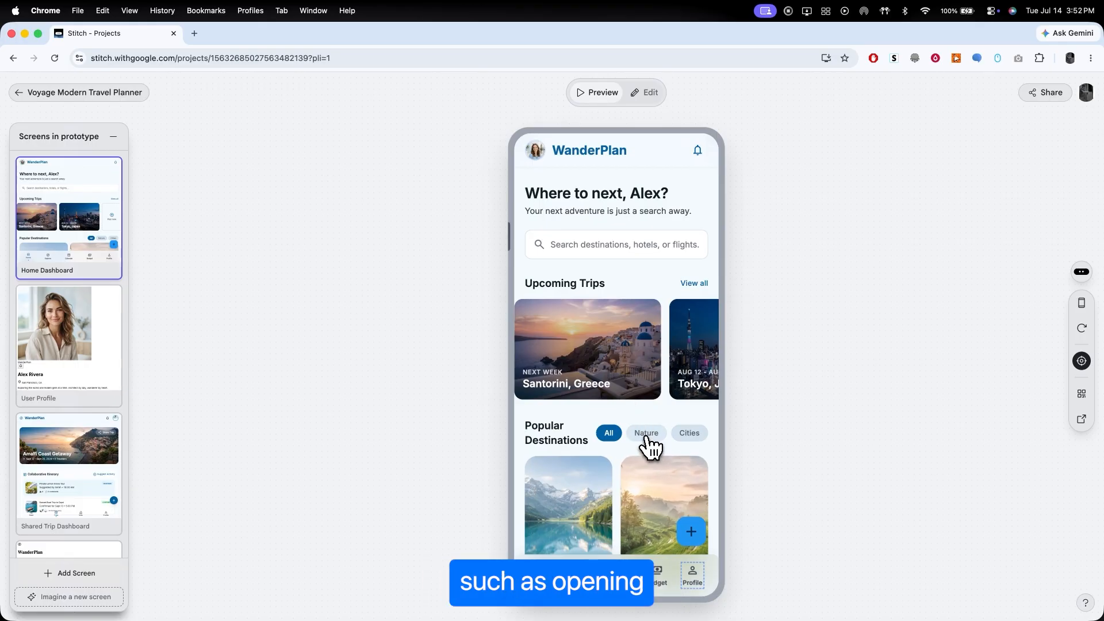
pyautogui.scroll(-7, 625, 446)
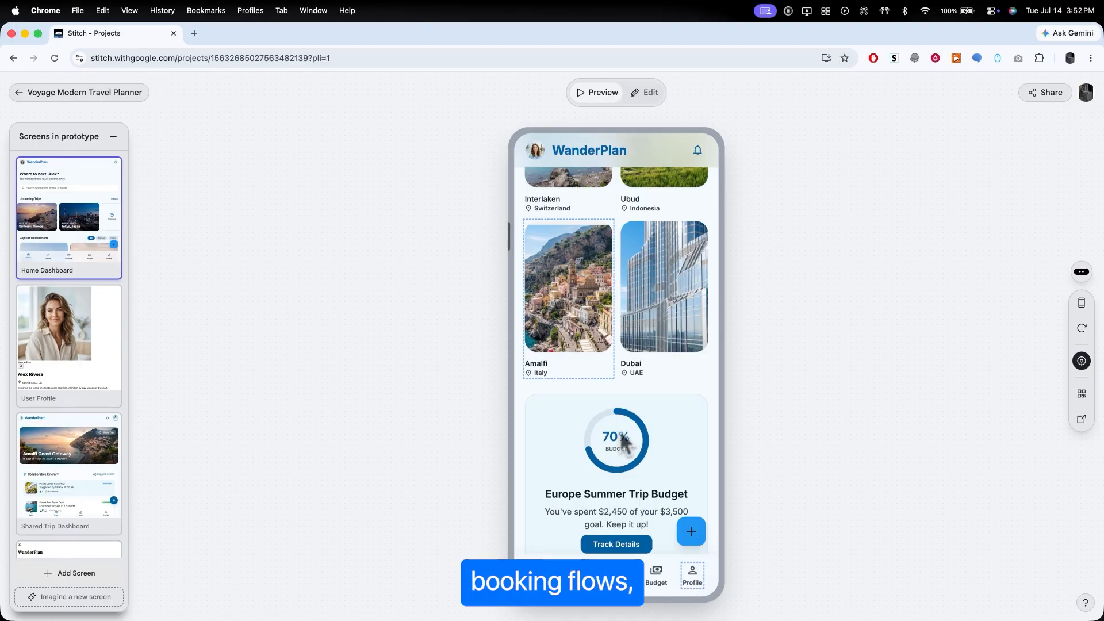
pyautogui.click(580, 574)
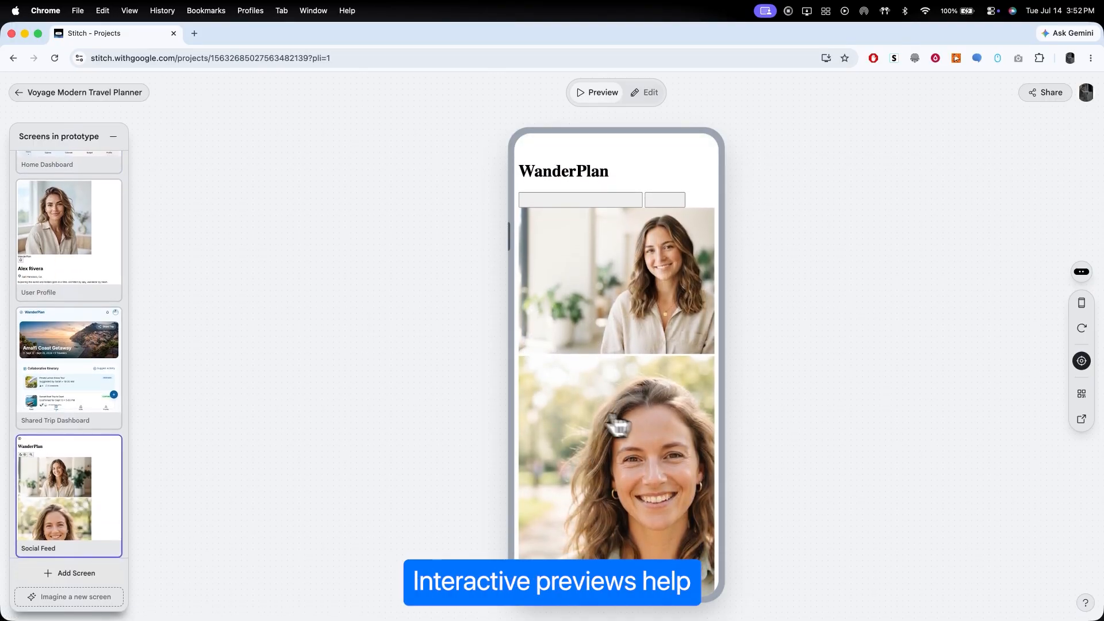
# Preview the User Profile, Shared Trip Dashboard and Home Dashboard screens in turn, and test the Home Dashboard's Profile link.
pyautogui.click(98, 249)
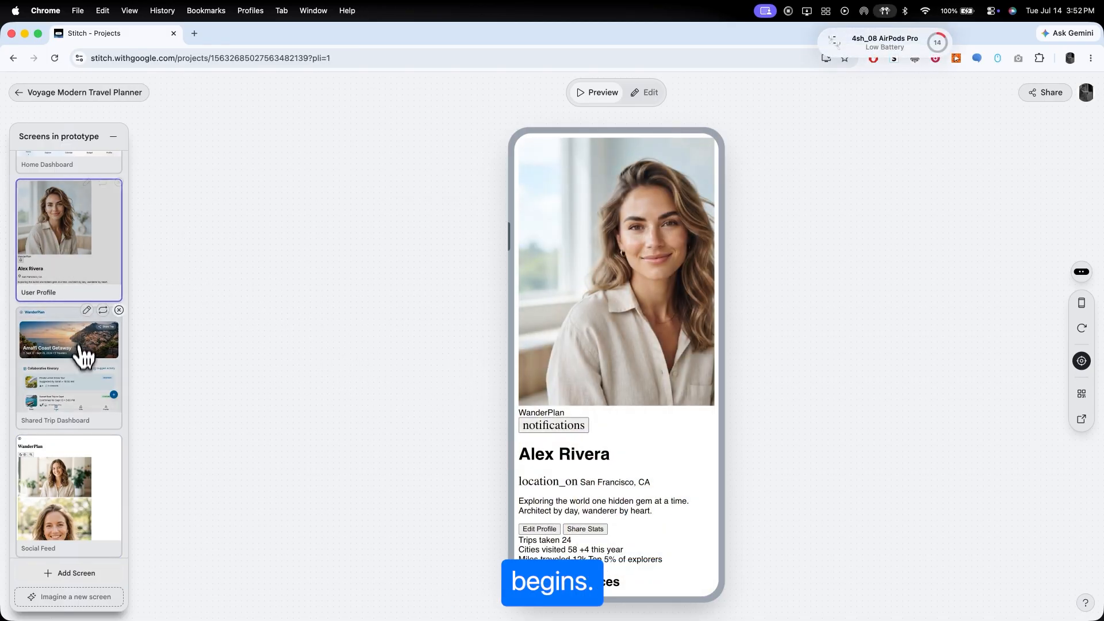
pyautogui.click(83, 363)
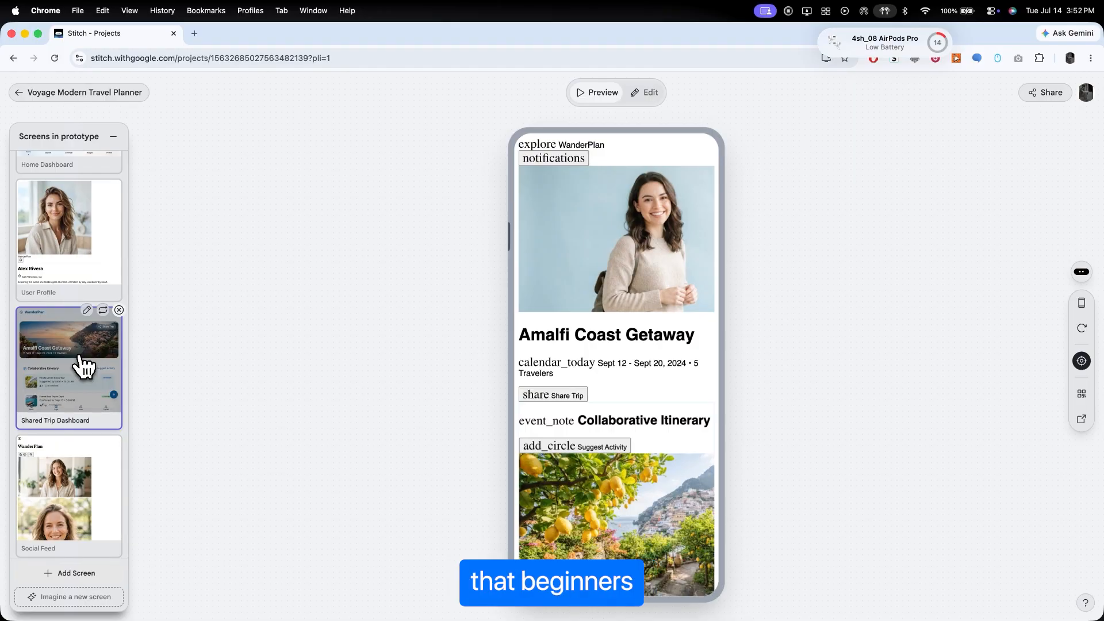
pyautogui.scroll(3, 81, 365)
pyautogui.click(83, 230)
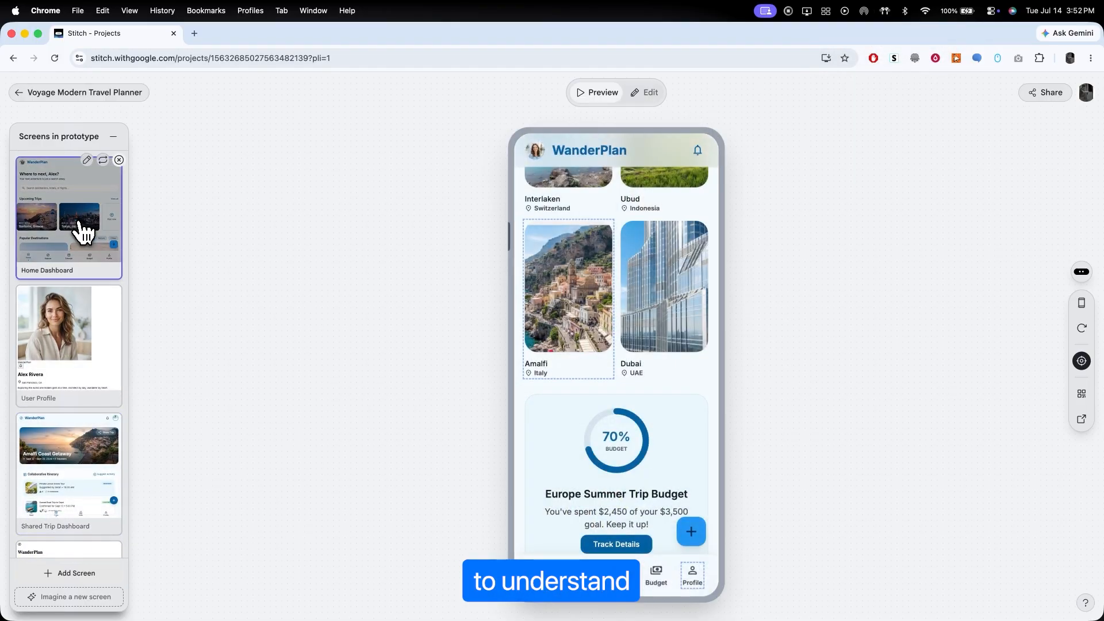
pyautogui.click(692, 578)
pyautogui.scroll(1, 637, 489)
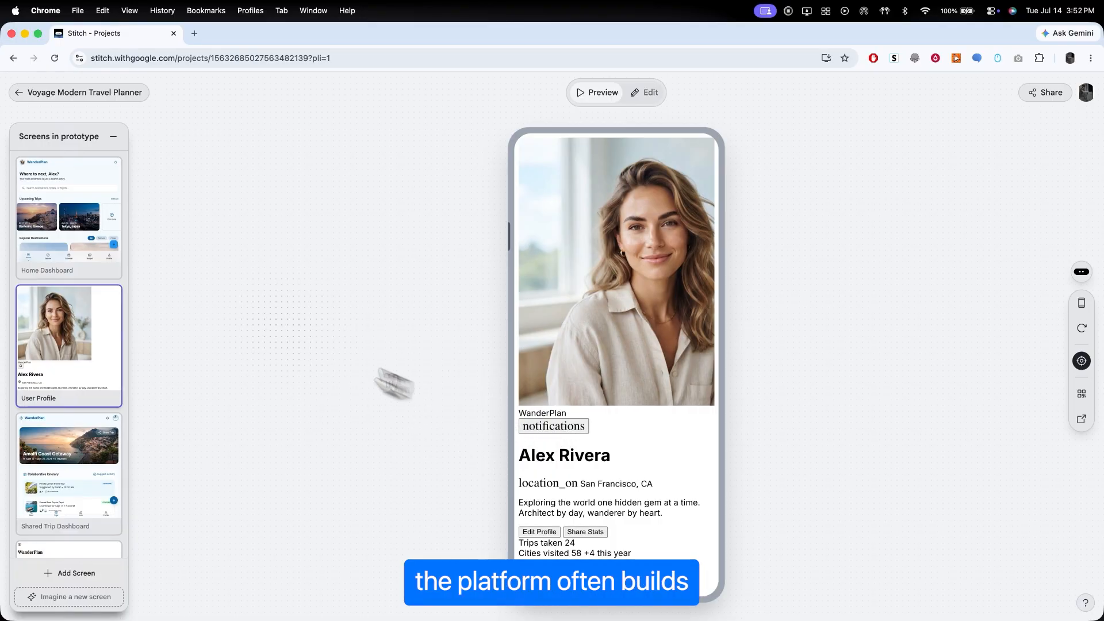
# Return to the Home Dashboard in the prototype and preview the Social Feed (Dark Mode) screen.
pyautogui.click(106, 240)
pyautogui.scroll(-2, 103, 345)
pyautogui.scroll(-1, 103, 362)
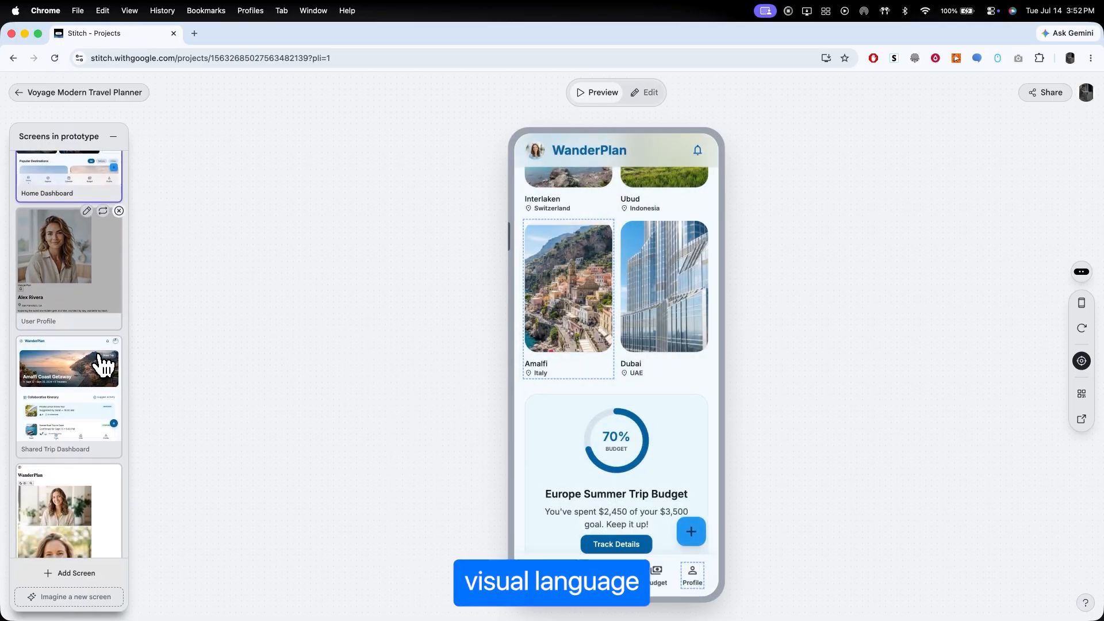
pyautogui.scroll(-8, 102, 366)
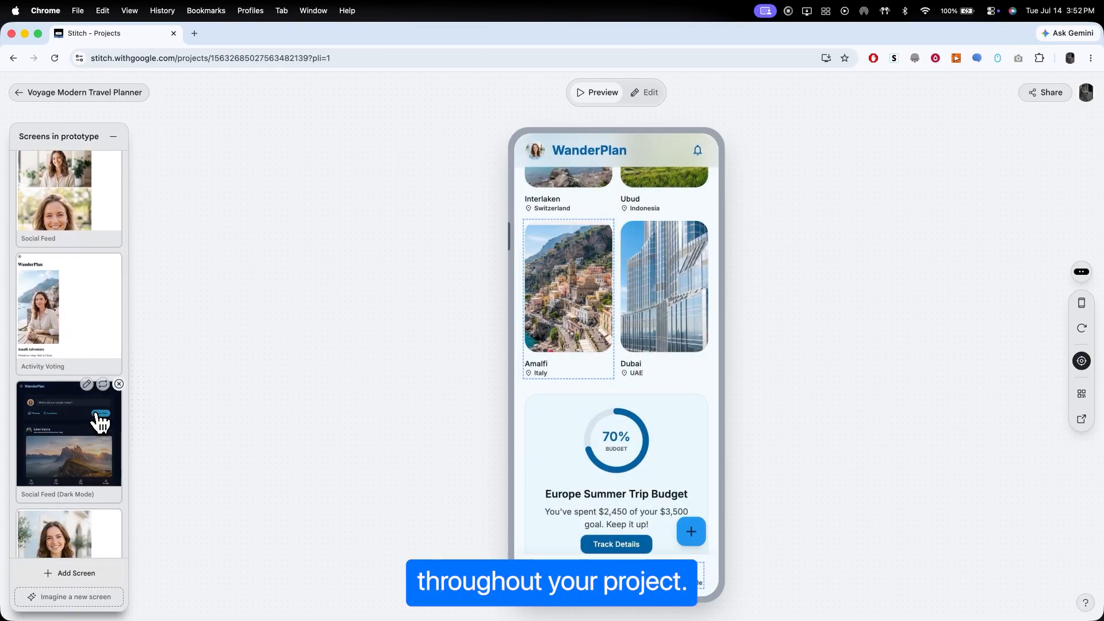
pyautogui.click(101, 422)
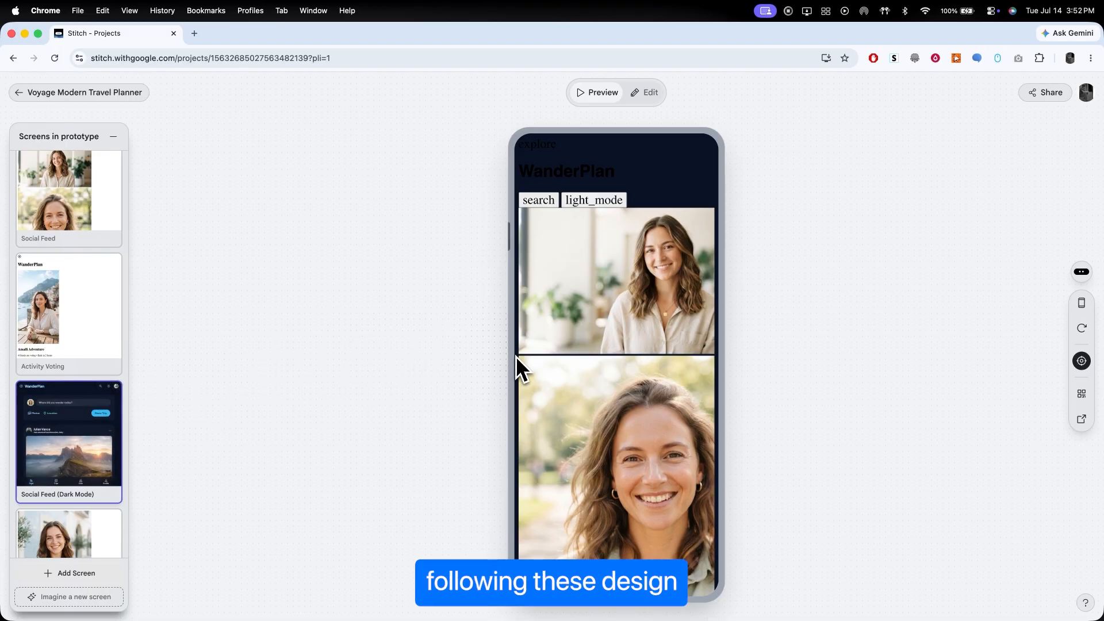
# Bring the prototype back to the Home Dashboard and follow its Amalfi destination card to the Shared Trip Dashboard.
pyautogui.scroll(8, 81, 296)
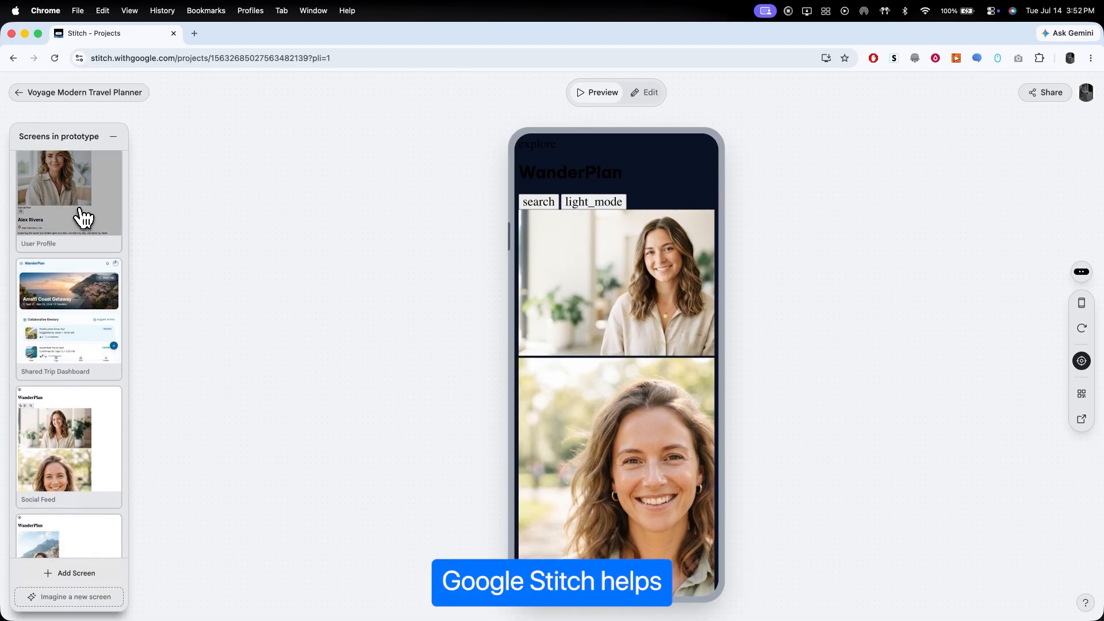
pyautogui.click(82, 217)
pyautogui.scroll(3, 81, 217)
pyautogui.click(72, 217)
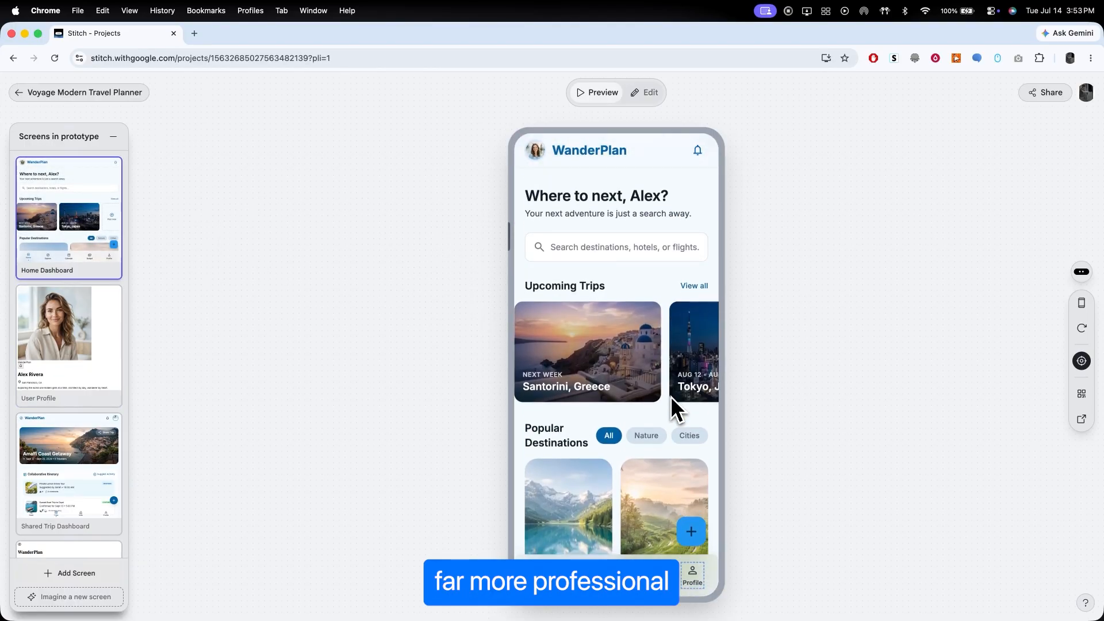
pyautogui.scroll(-5, 670, 395)
pyautogui.scroll(-3, 577, 316)
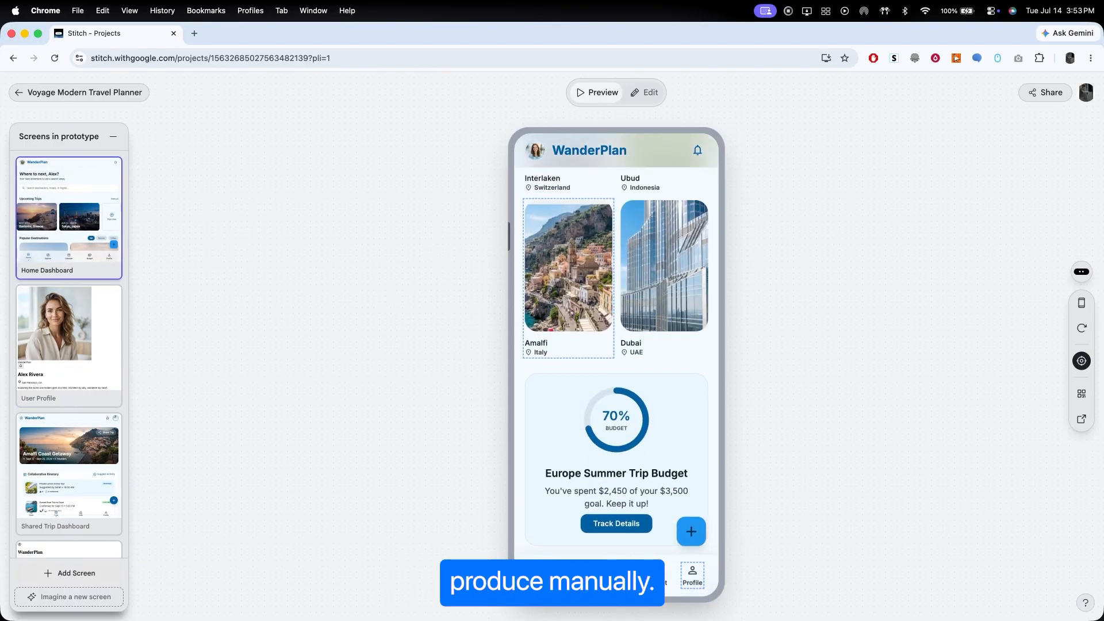
pyautogui.click(577, 315)
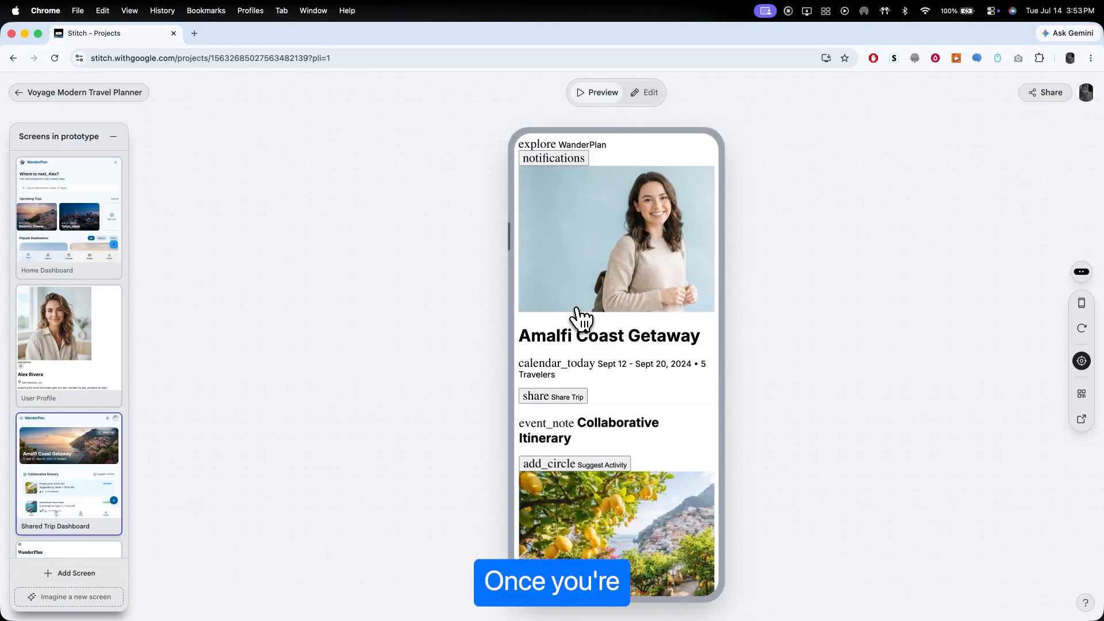
pyautogui.scroll(-2, 638, 403)
pyautogui.scroll(2, 646, 419)
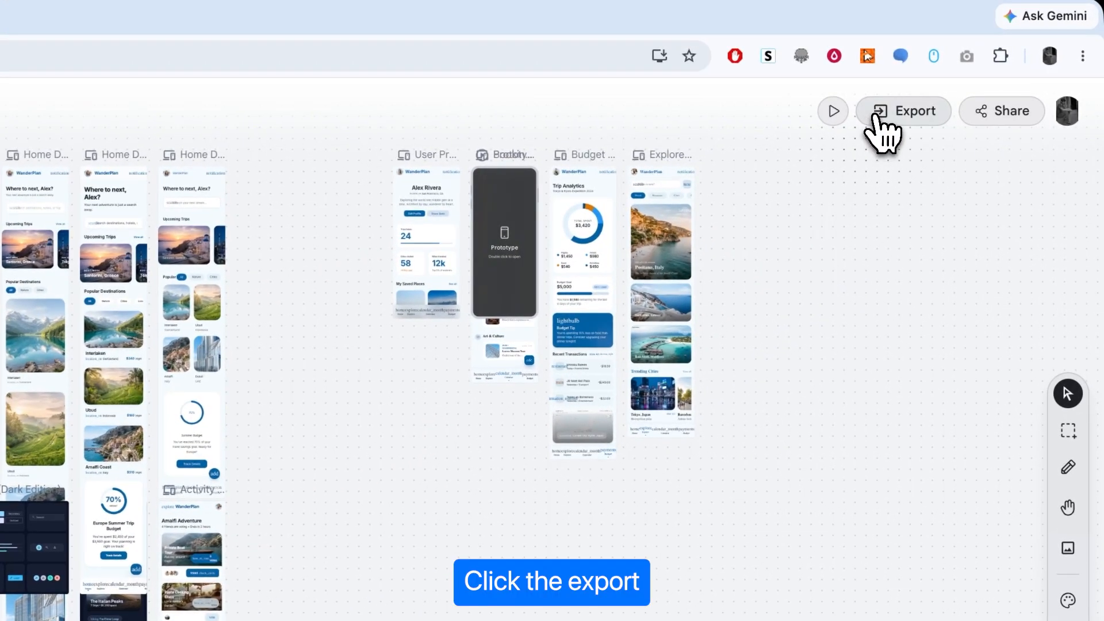
# Open the project's export options, select all screens for export and review the available formats.
pyautogui.click(939, 100)
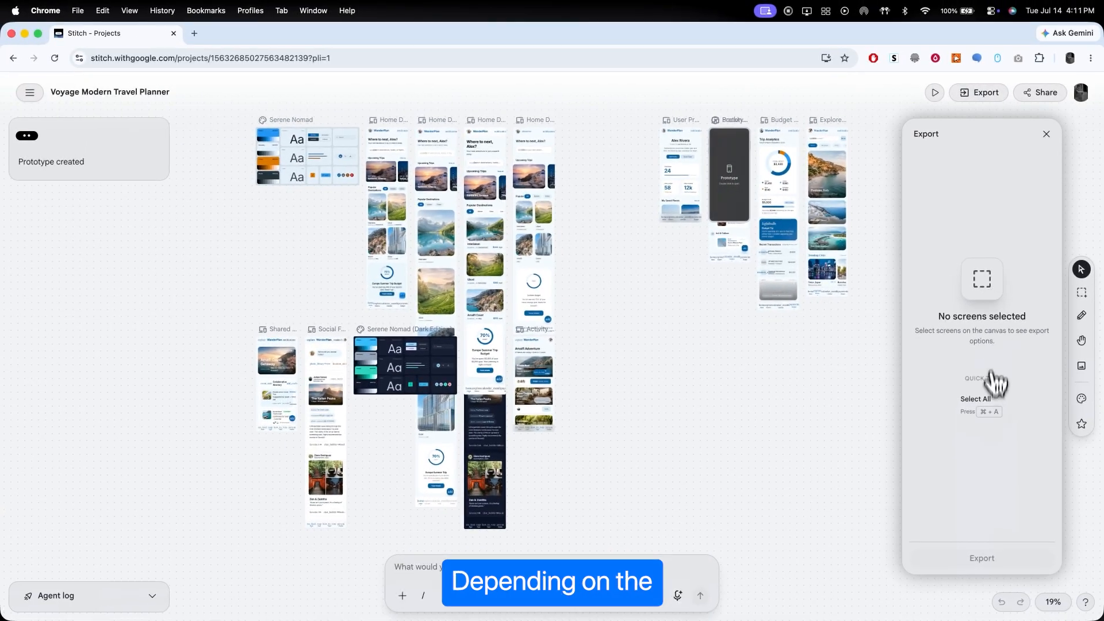
pyautogui.click(984, 419)
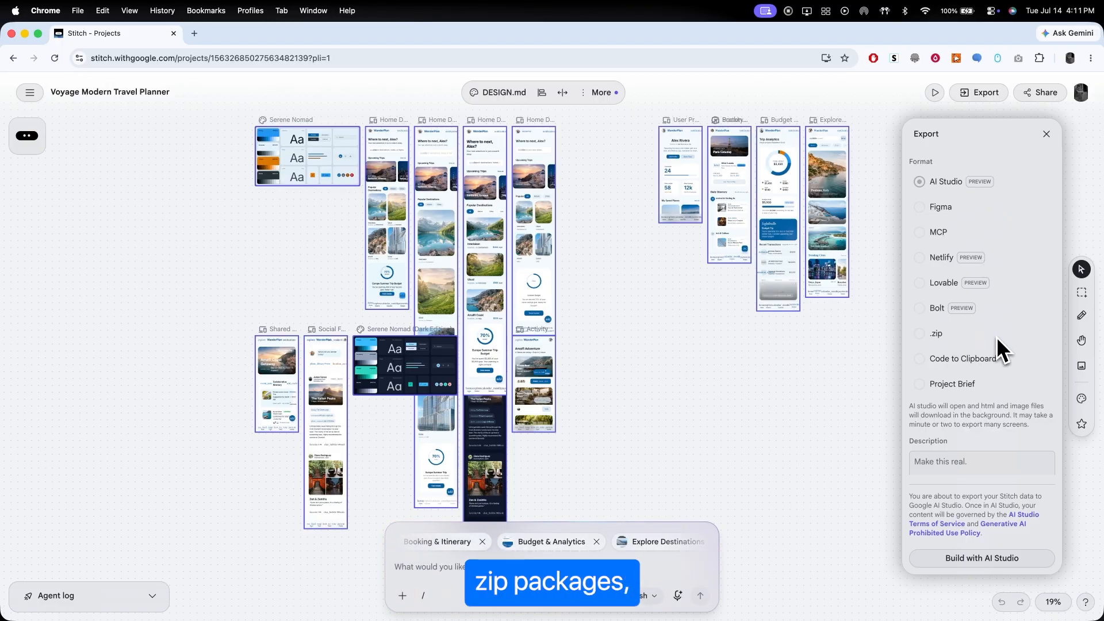
pyautogui.scroll(-1, 996, 336)
pyautogui.scroll(1, 996, 337)
pyautogui.scroll(-1, 998, 339)
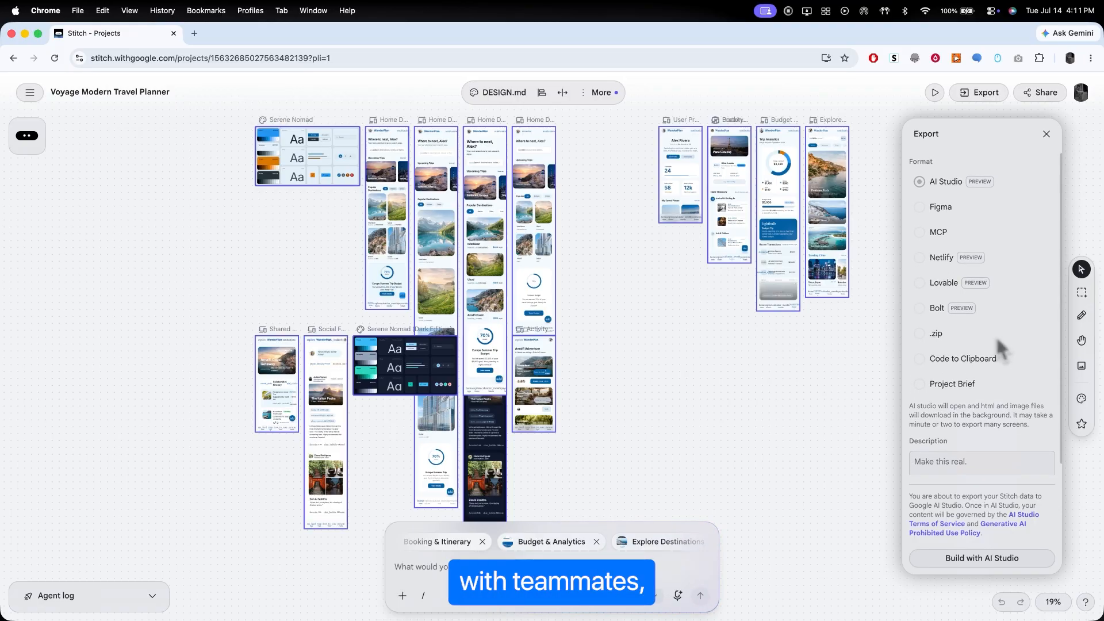